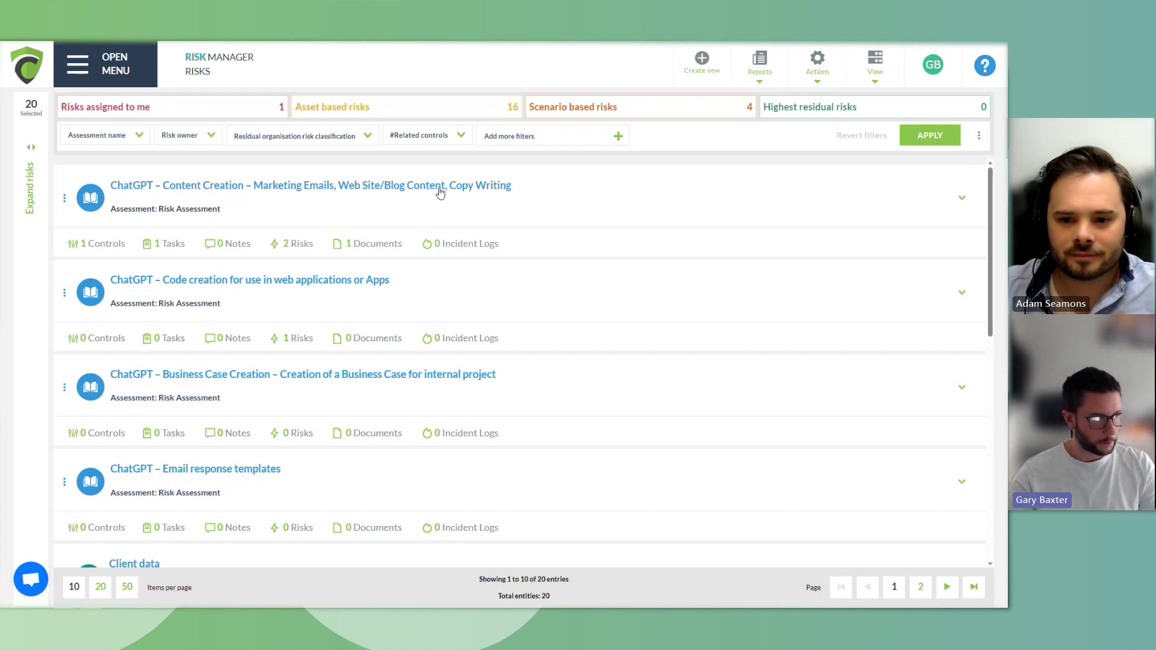
# Step: Review the details of the content creation, code (RSK-7, RSK-8) and third-party risks
pyautogui.click(439, 193)
pyautogui.scroll(-2, 455, 219)
pyautogui.scroll(-1, 455, 224)
pyautogui.scroll(1, 455, 223)
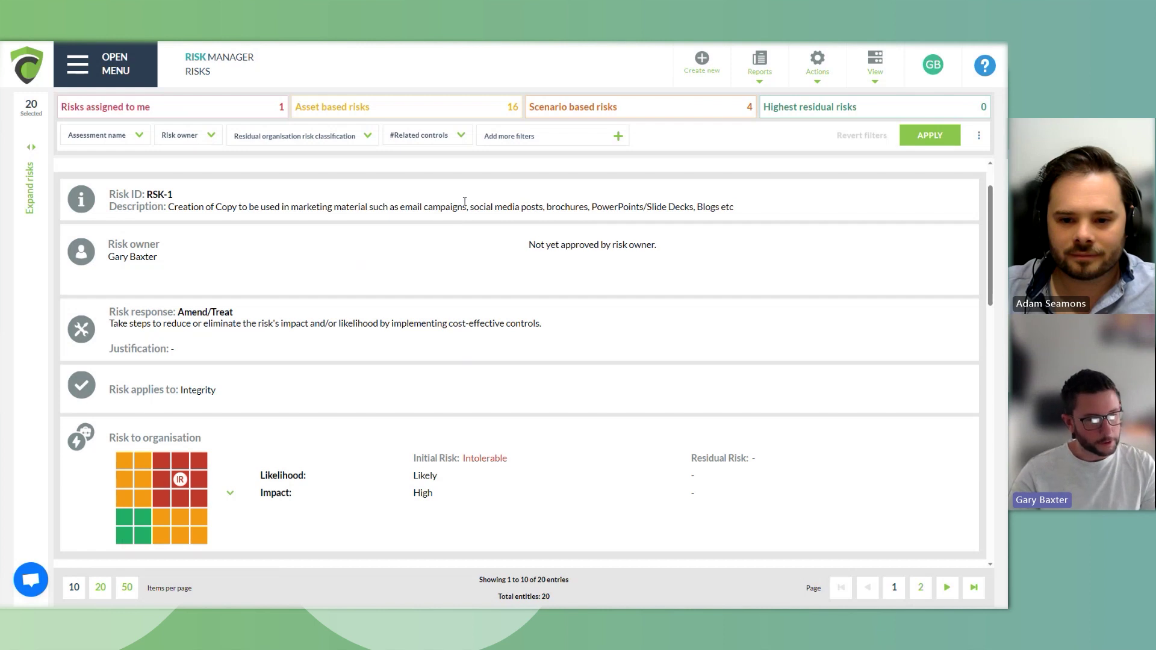
pyautogui.scroll(1, 464, 201)
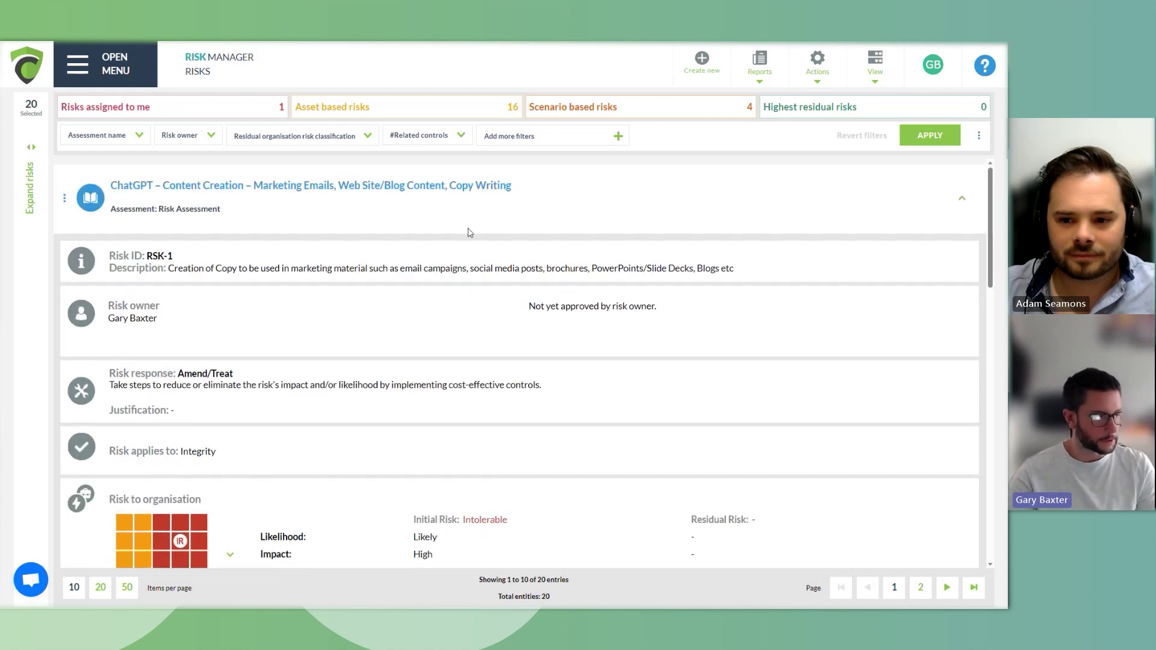
pyautogui.scroll(-2, 467, 232)
pyautogui.scroll(-1, 472, 286)
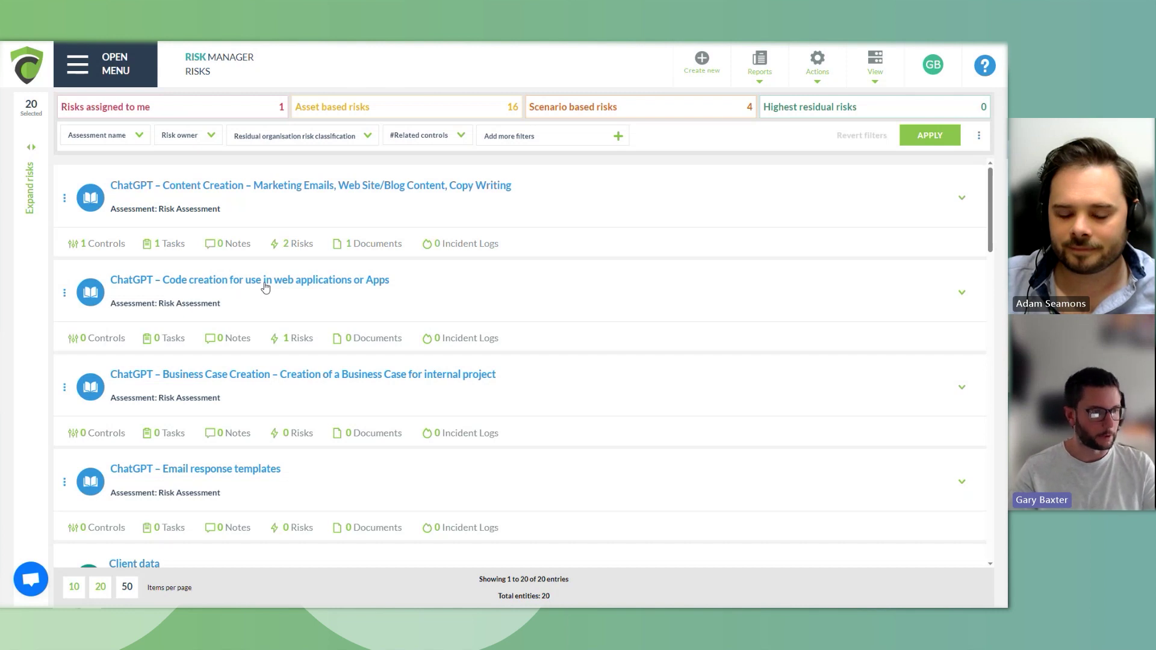
pyautogui.click(296, 340)
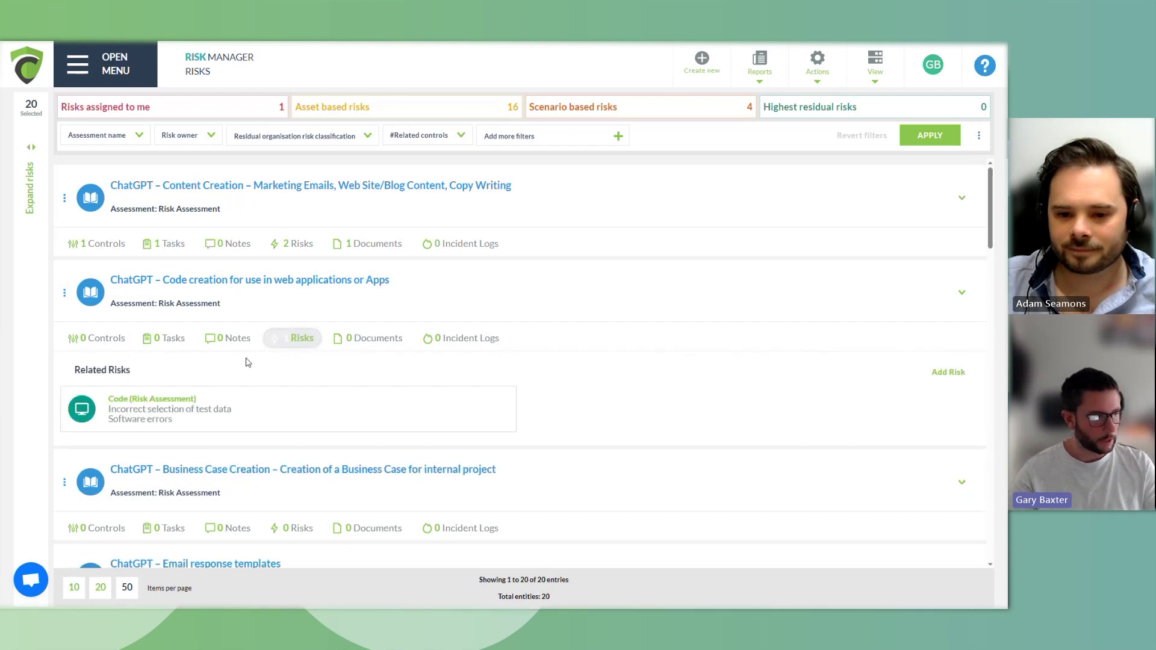
pyautogui.moveTo(271, 409)
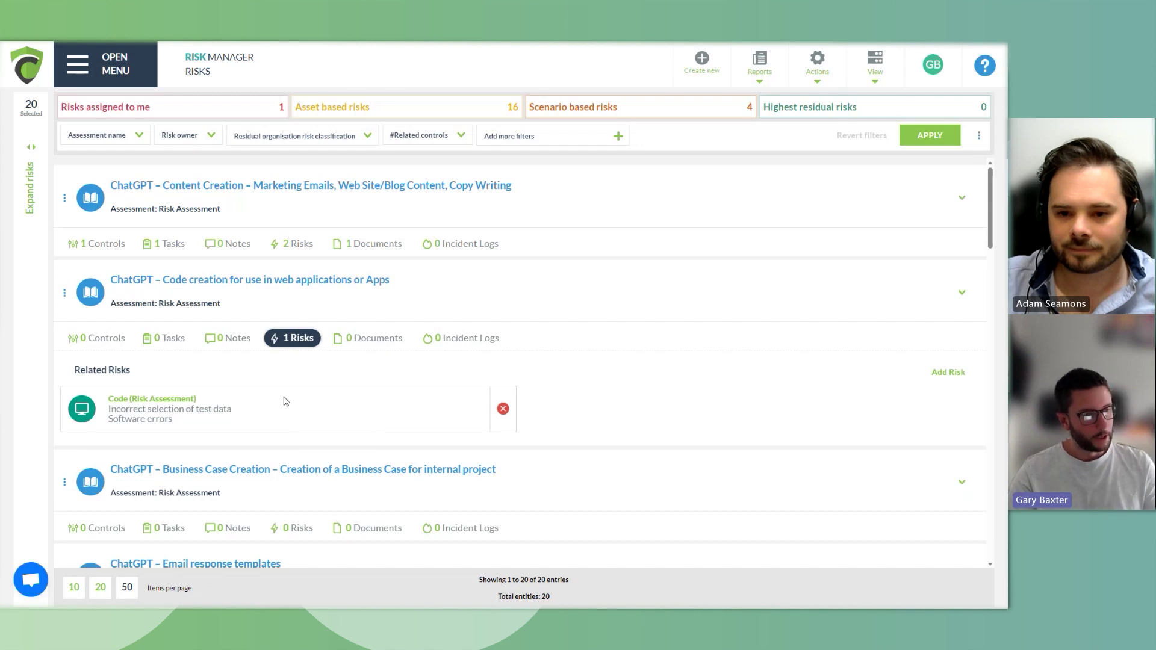
pyautogui.click(291, 338)
pyautogui.scroll(-1, 421, 382)
pyautogui.scroll(-3, 419, 382)
pyautogui.scroll(-1, 422, 410)
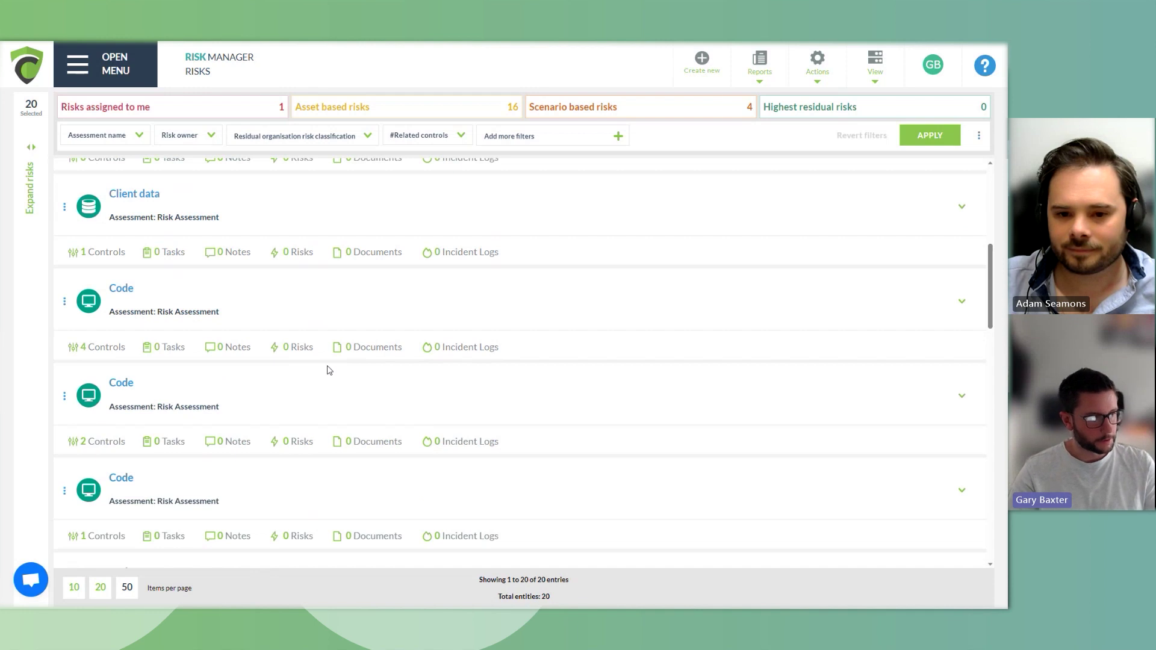
pyautogui.click(132, 299)
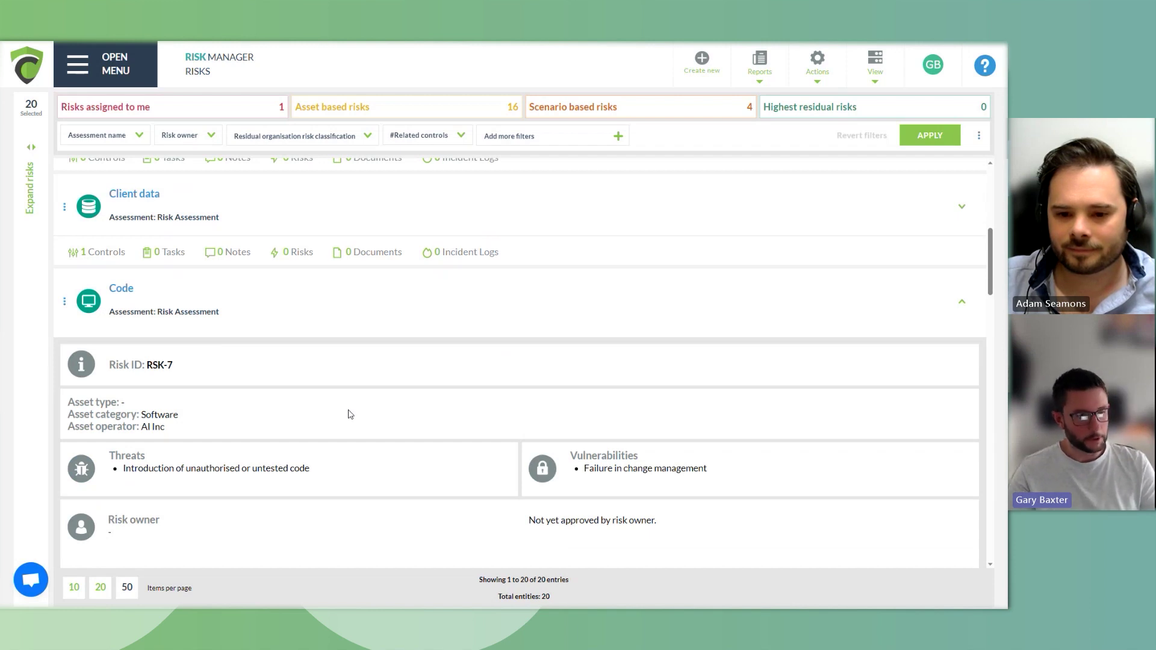
pyautogui.click(178, 313)
pyautogui.click(162, 402)
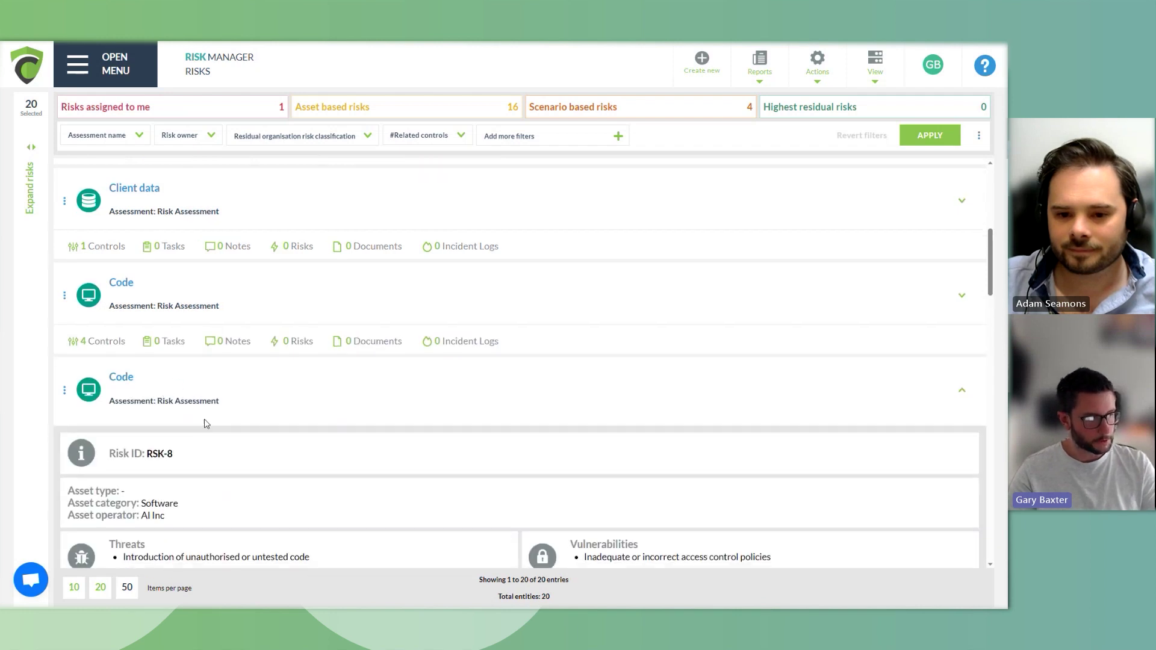
pyautogui.scroll(-1, 205, 422)
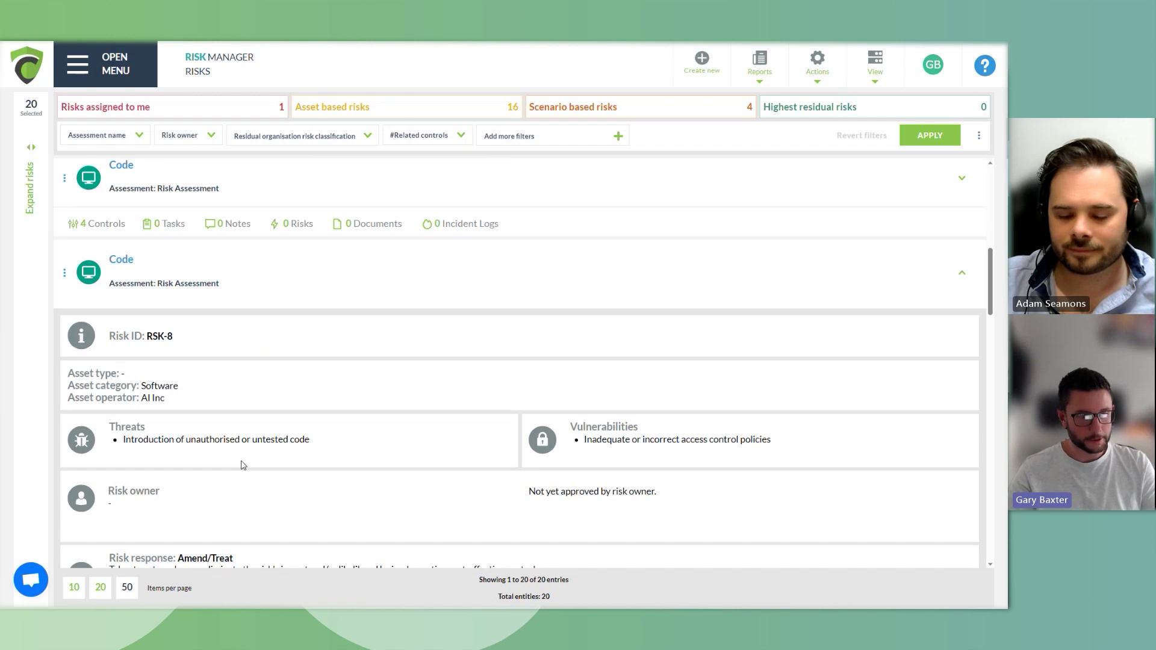
pyautogui.click(130, 265)
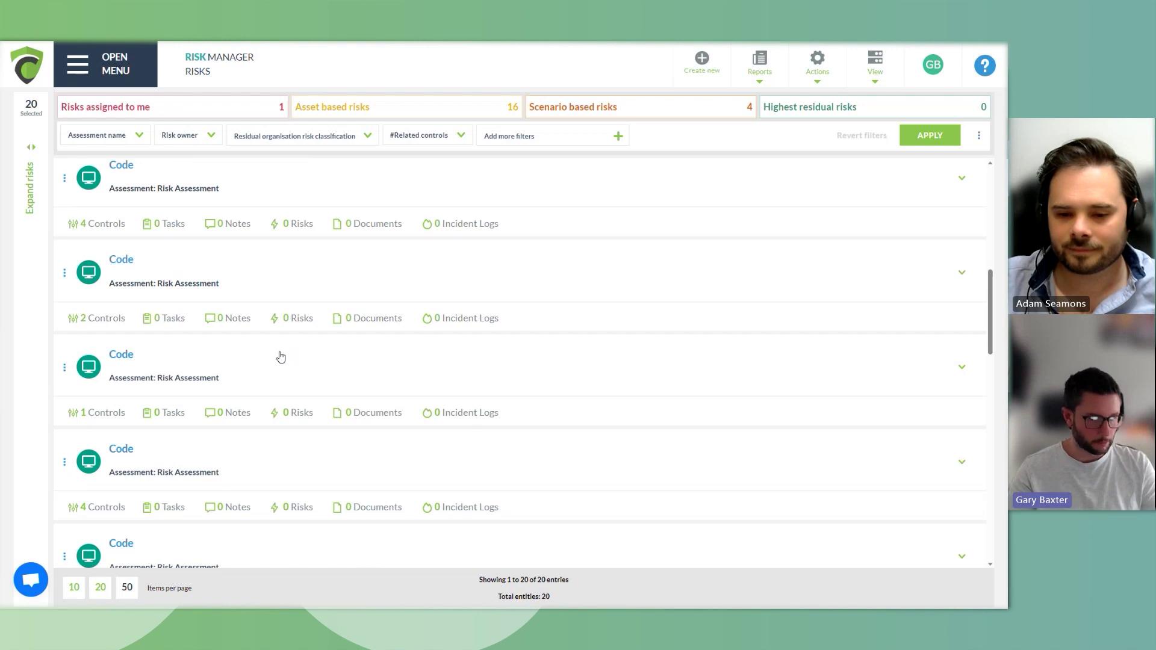
pyautogui.scroll(-2, 280, 357)
pyautogui.scroll(-2, 279, 392)
pyautogui.scroll(-2, 274, 408)
pyautogui.scroll(-2, 279, 406)
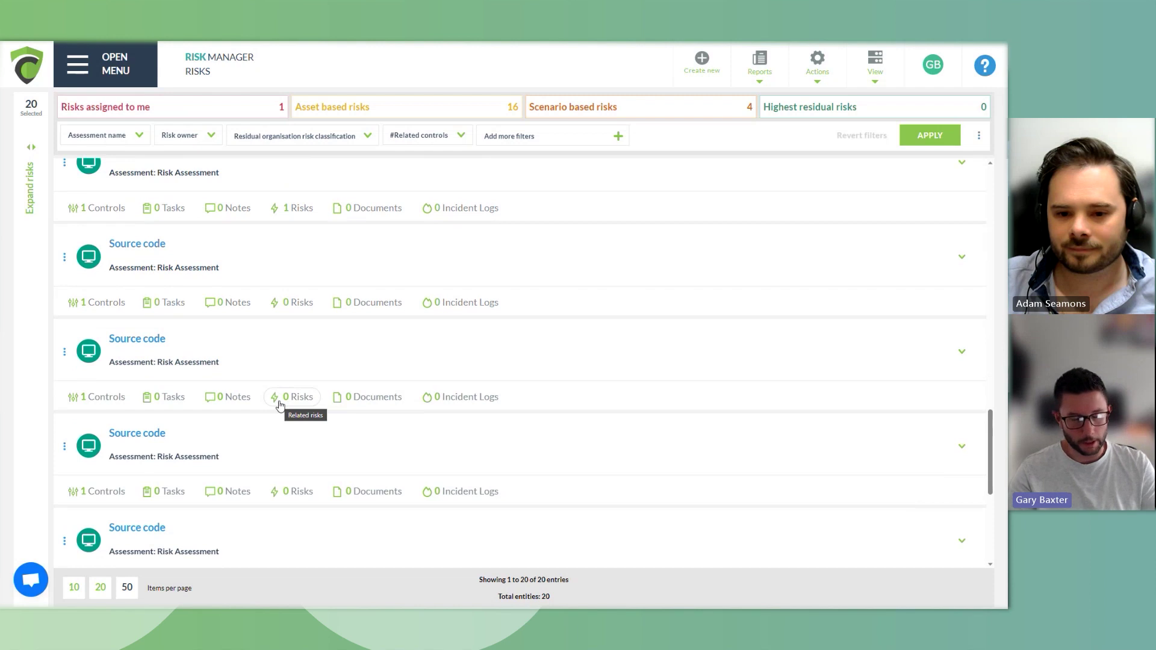
pyautogui.scroll(-2, 279, 405)
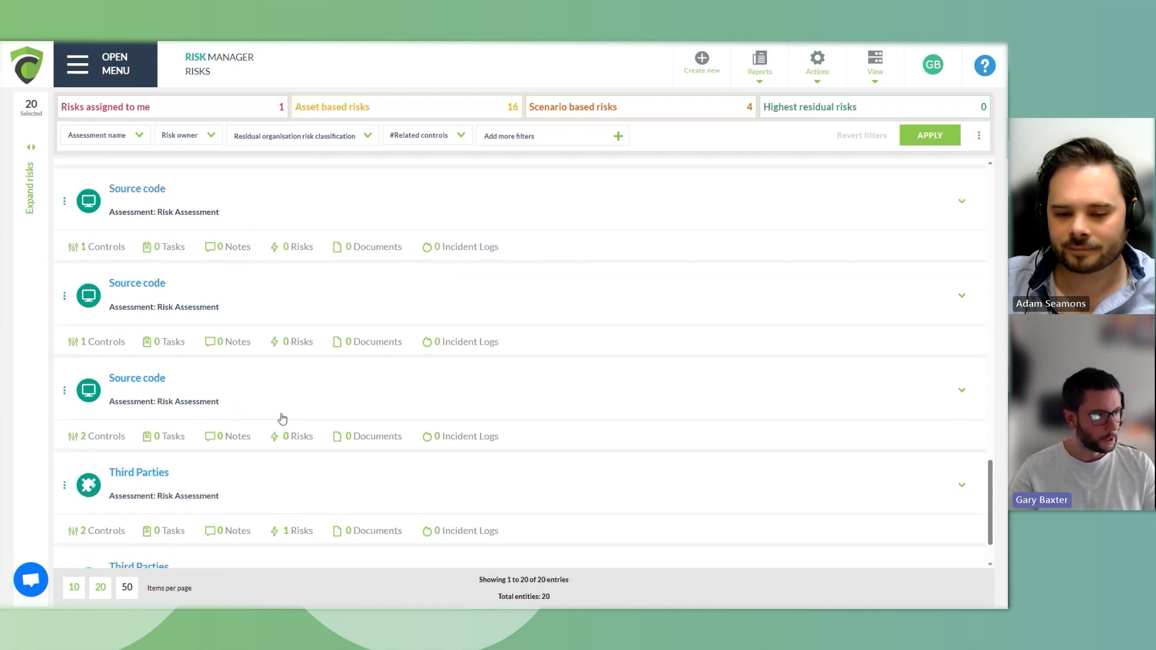
pyautogui.scroll(-1, 281, 404)
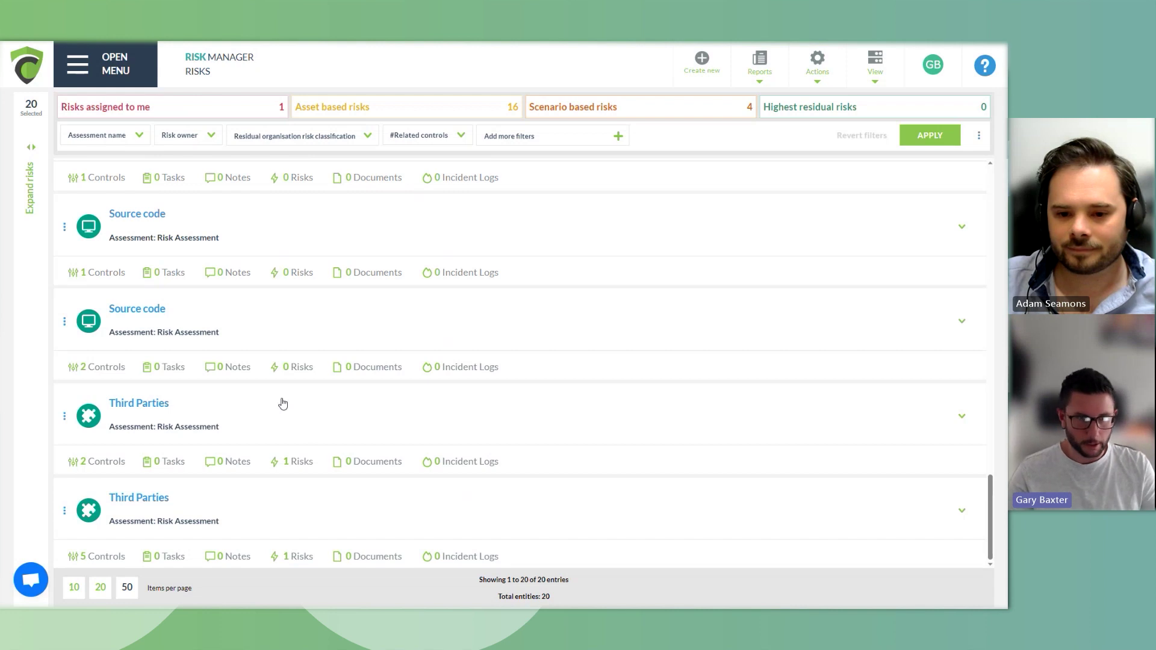
pyautogui.click(150, 421)
pyautogui.scroll(-2, 270, 456)
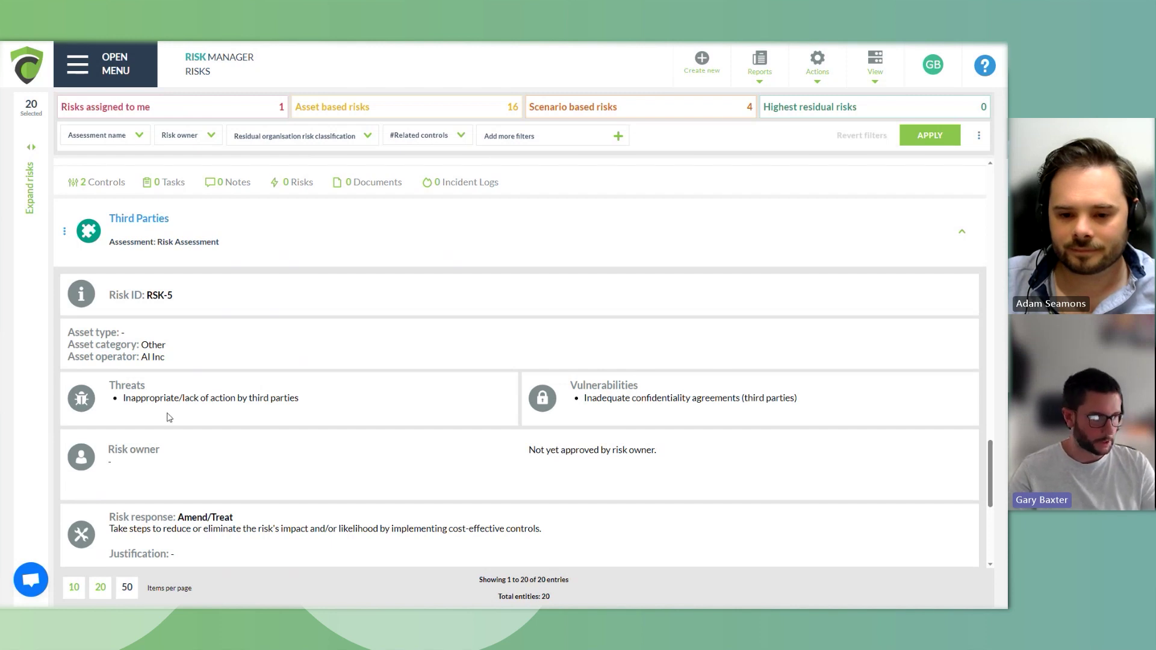
pyautogui.click(138, 219)
pyautogui.scroll(12, 289, 322)
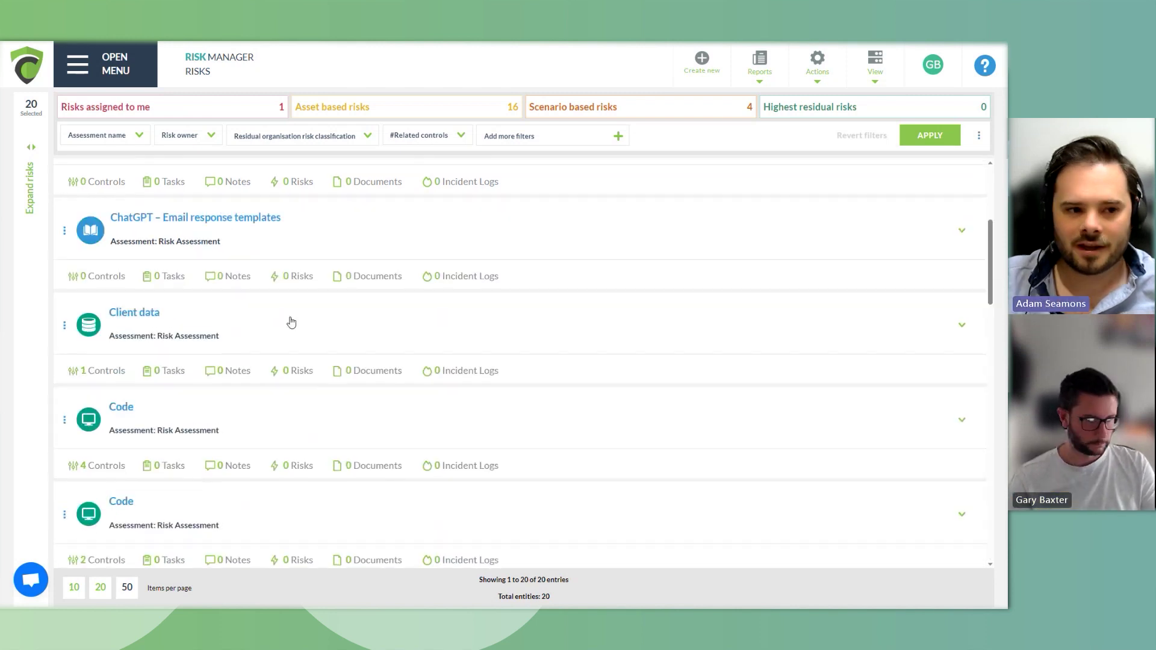
pyautogui.scroll(1, 289, 319)
pyautogui.scroll(3, 252, 331)
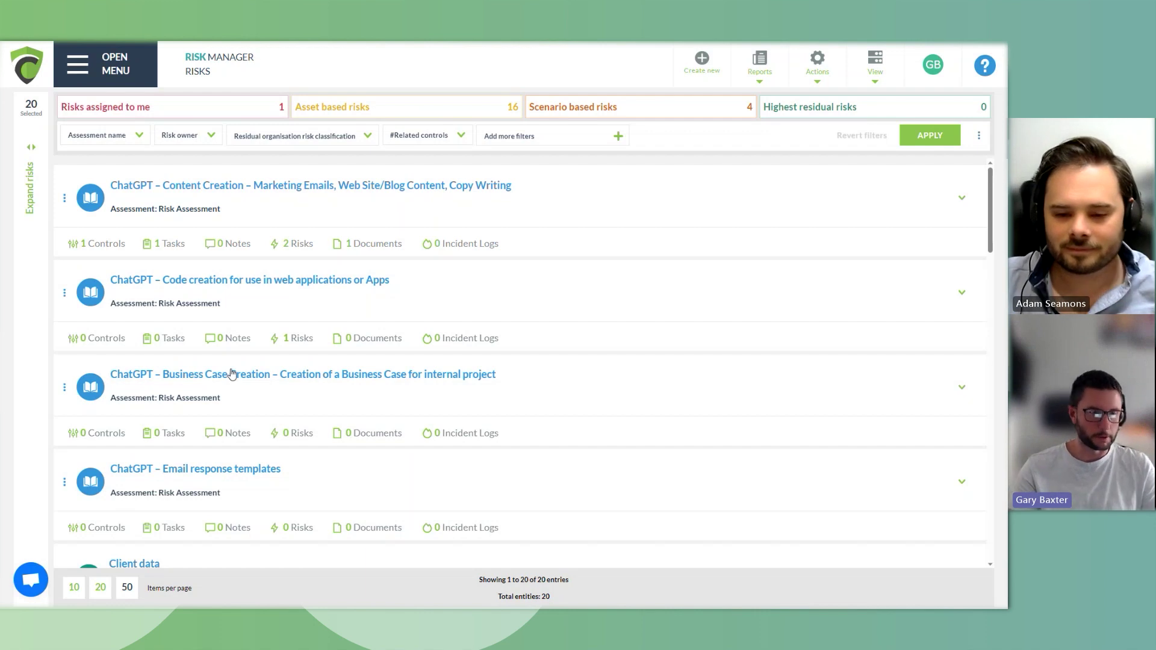
# Step: Expand the Business Case Creation risk and choose Edit from its actions menu
pyautogui.click(231, 373)
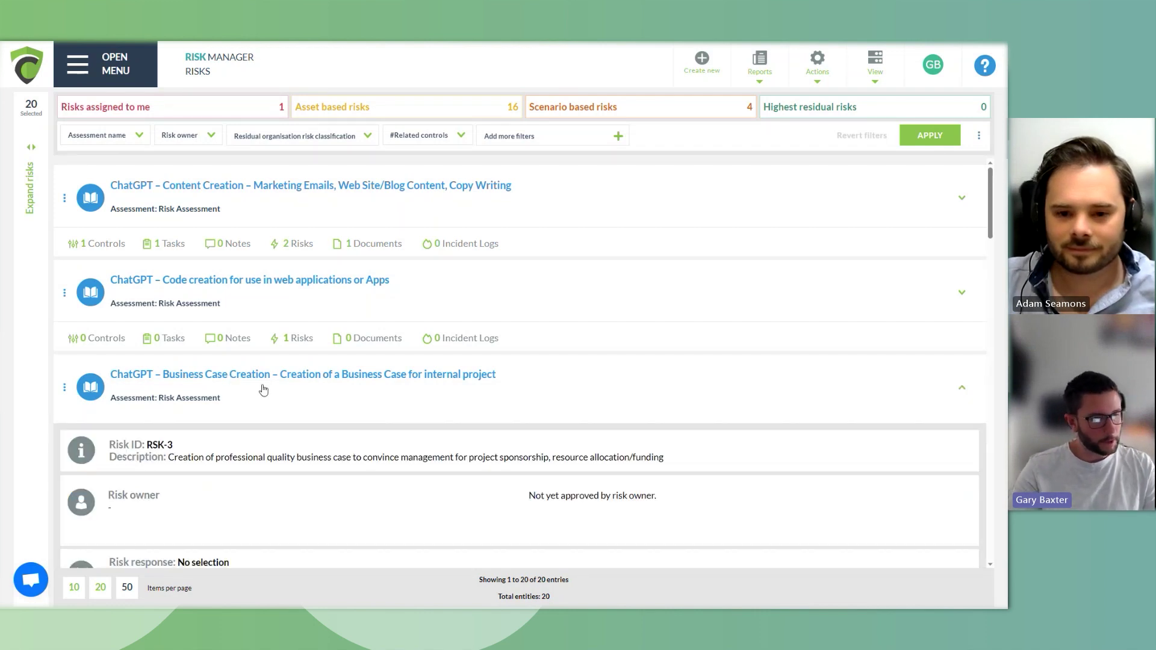
pyautogui.scroll(-1, 361, 434)
pyautogui.scroll(-2, 379, 439)
pyautogui.scroll(-1, 380, 439)
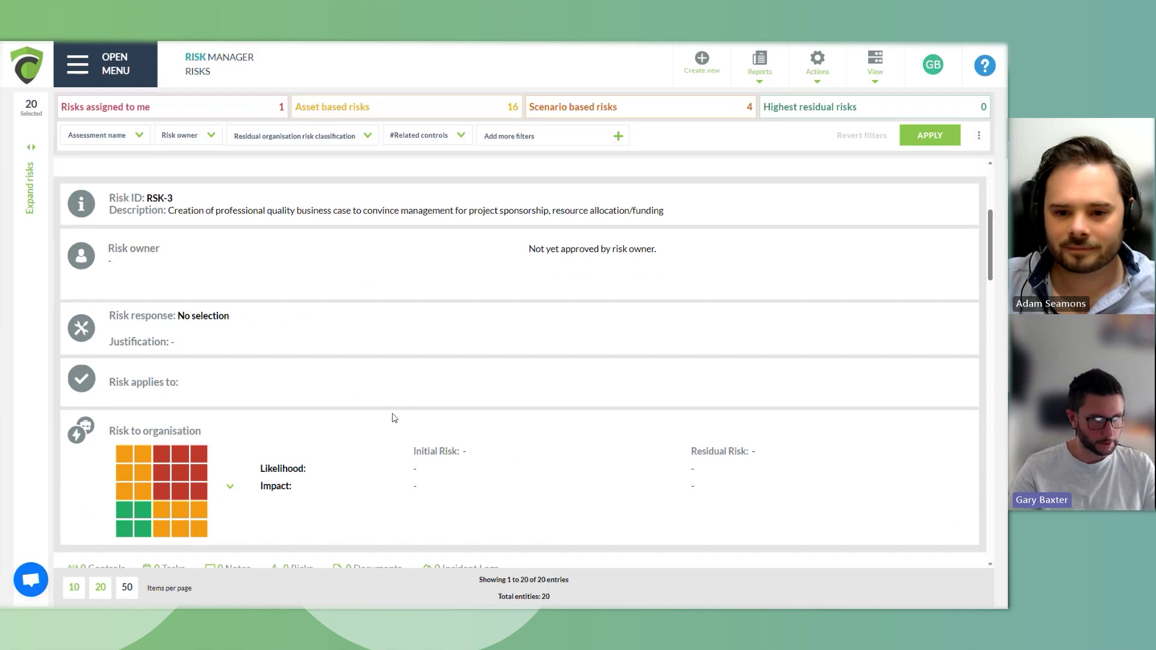
pyautogui.scroll(3, 393, 417)
pyautogui.click(64, 326)
pyautogui.click(76, 346)
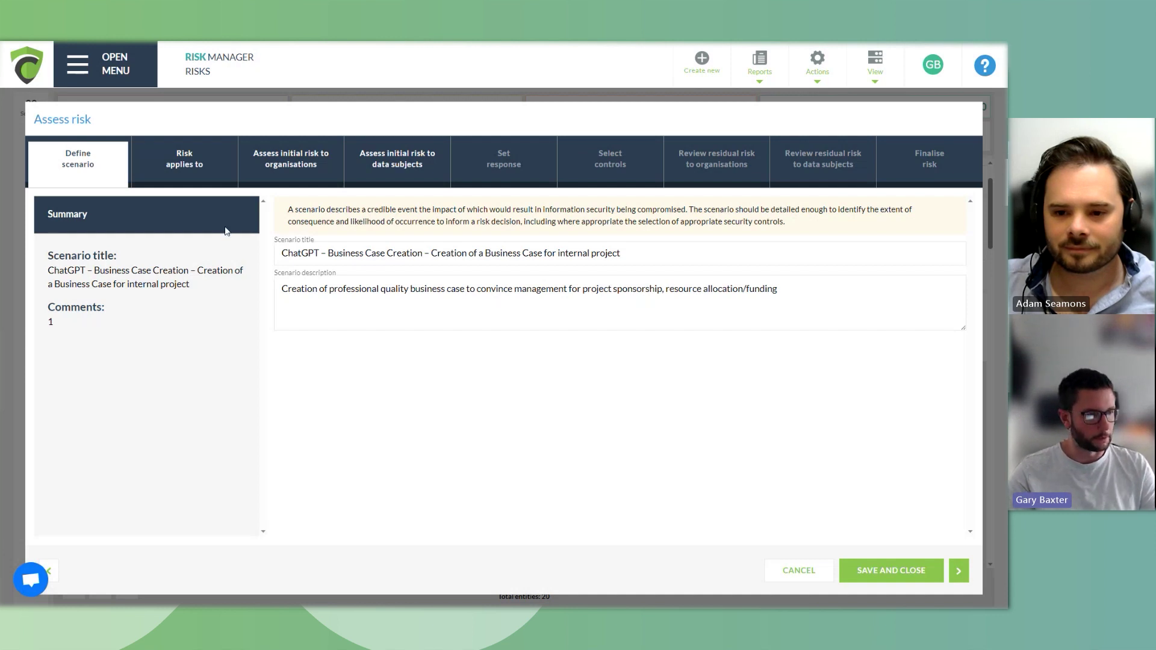
# Step: Tick Confidentiality, Integrity and Availability as the properties the business case risk affects
pyautogui.click(206, 162)
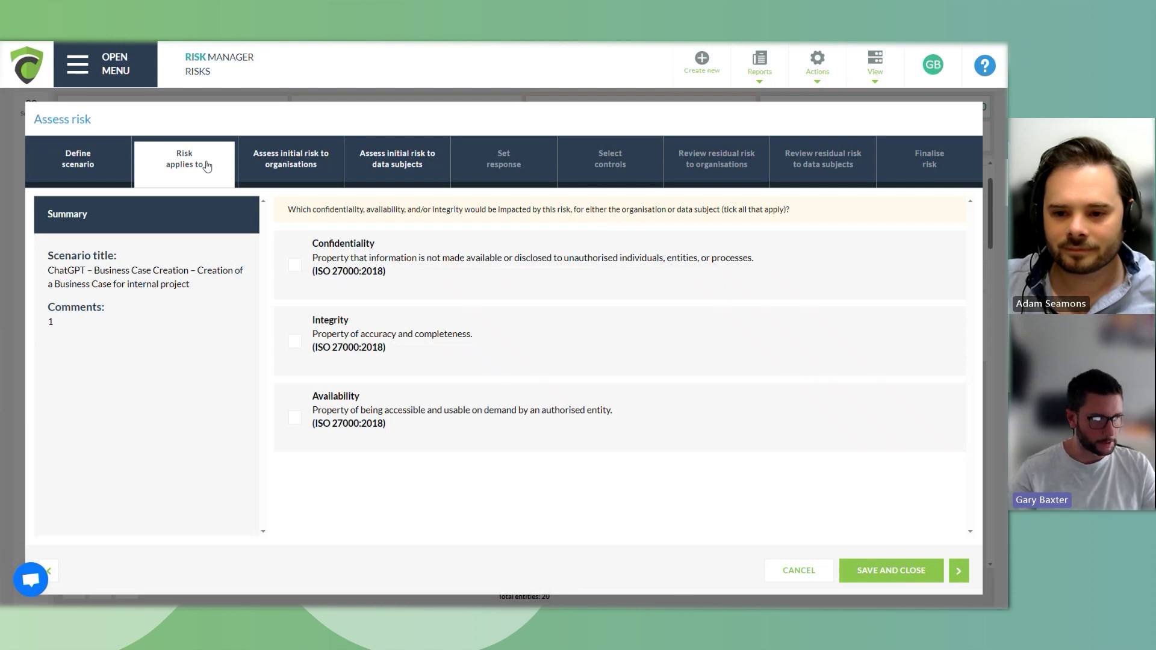
pyautogui.click(294, 267)
pyautogui.click(298, 340)
pyautogui.click(295, 418)
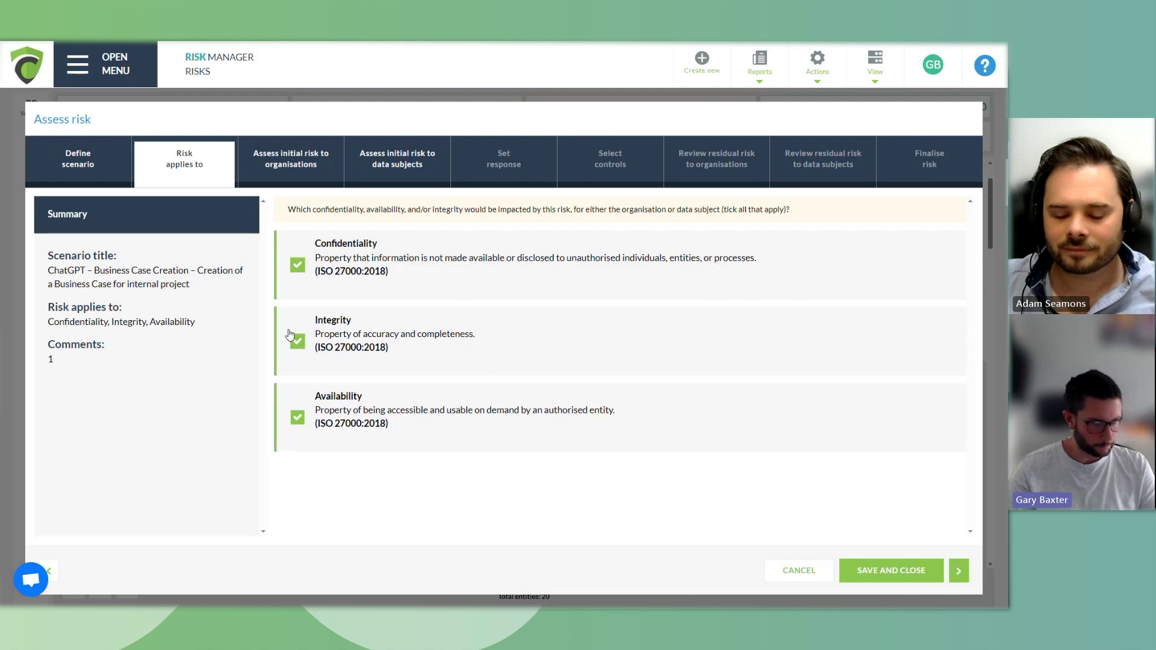
pyautogui.click(291, 163)
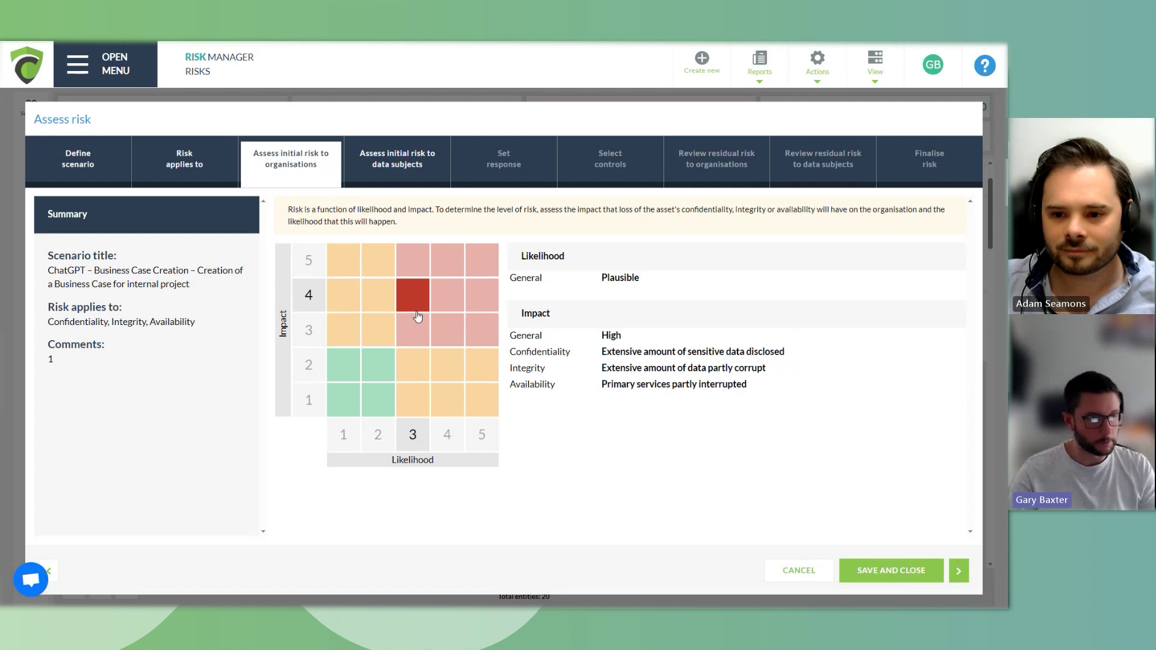
# Step: Rate the initial organisational risk Likely (4) with Medium impact (3), giving Intolerable
pyautogui.click(446, 298)
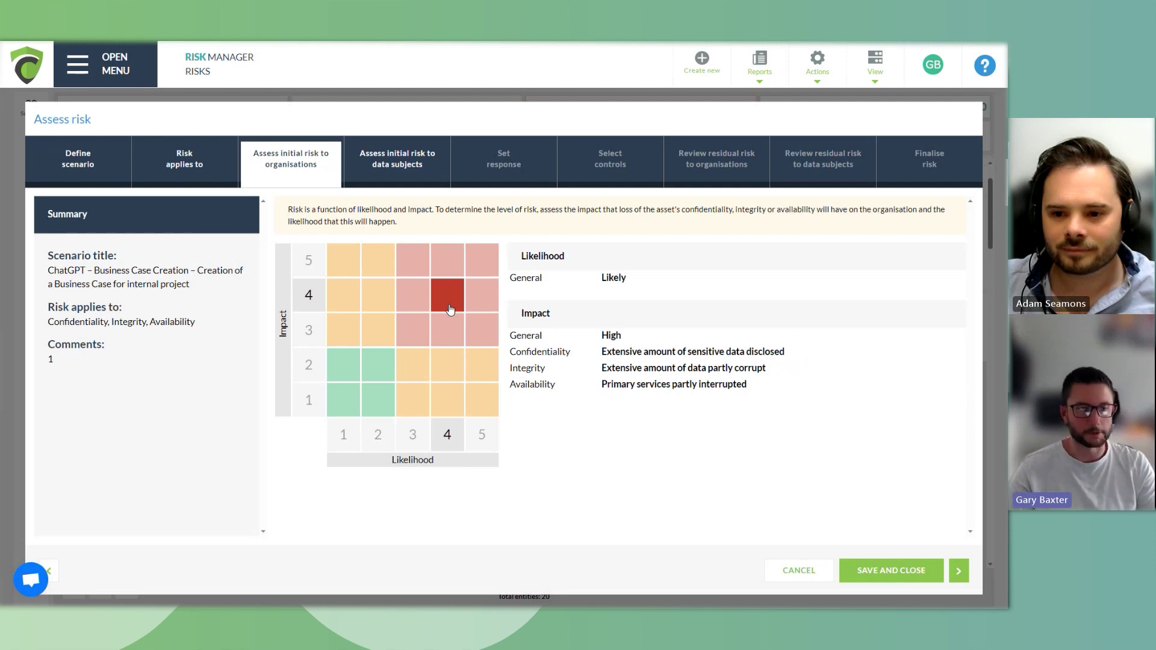
pyautogui.click(448, 330)
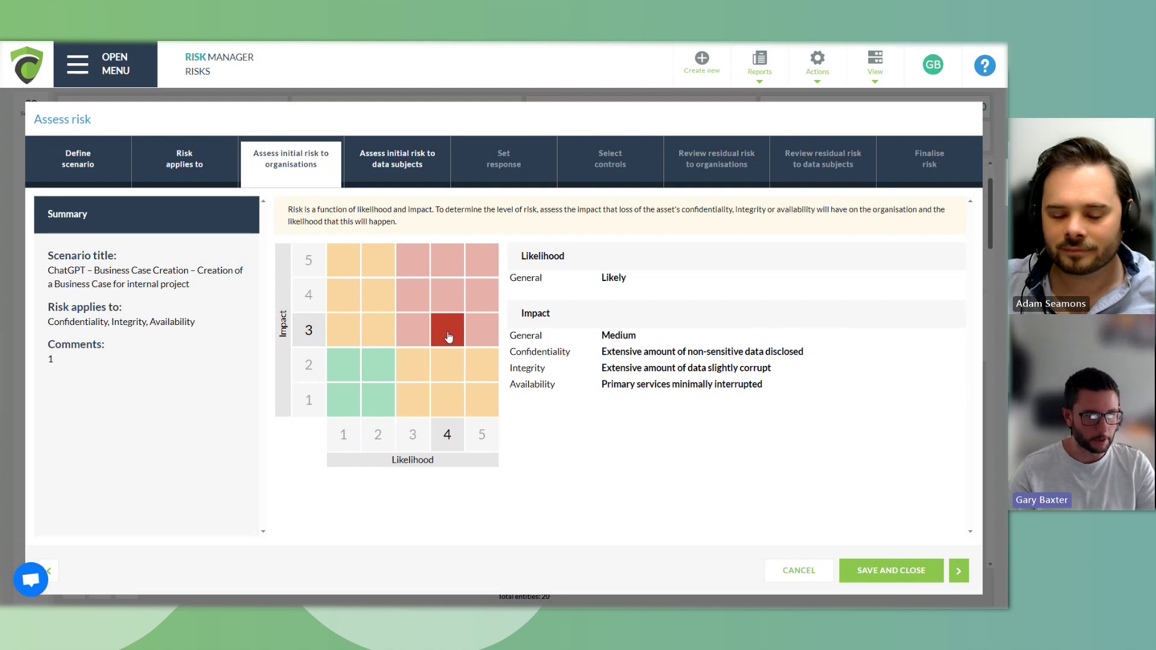
pyautogui.click(448, 335)
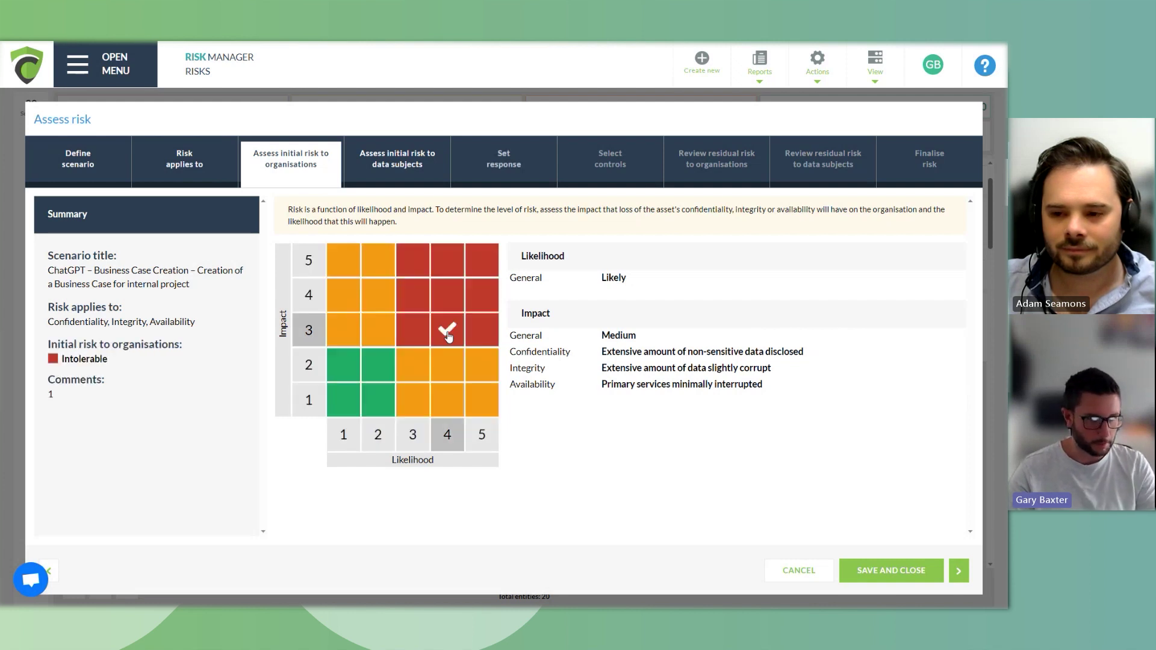
pyautogui.click(411, 178)
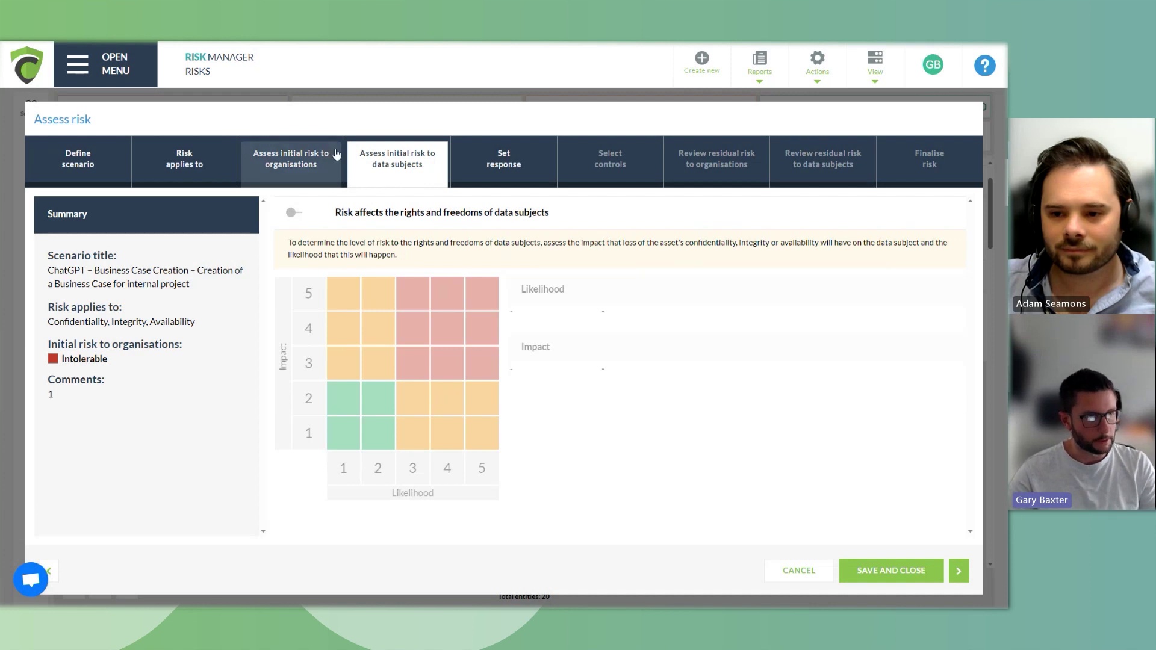
# Step: Flag data subjects' rights as affected and rate their initial risk Likely (4), High impact (4)
pyautogui.click(298, 215)
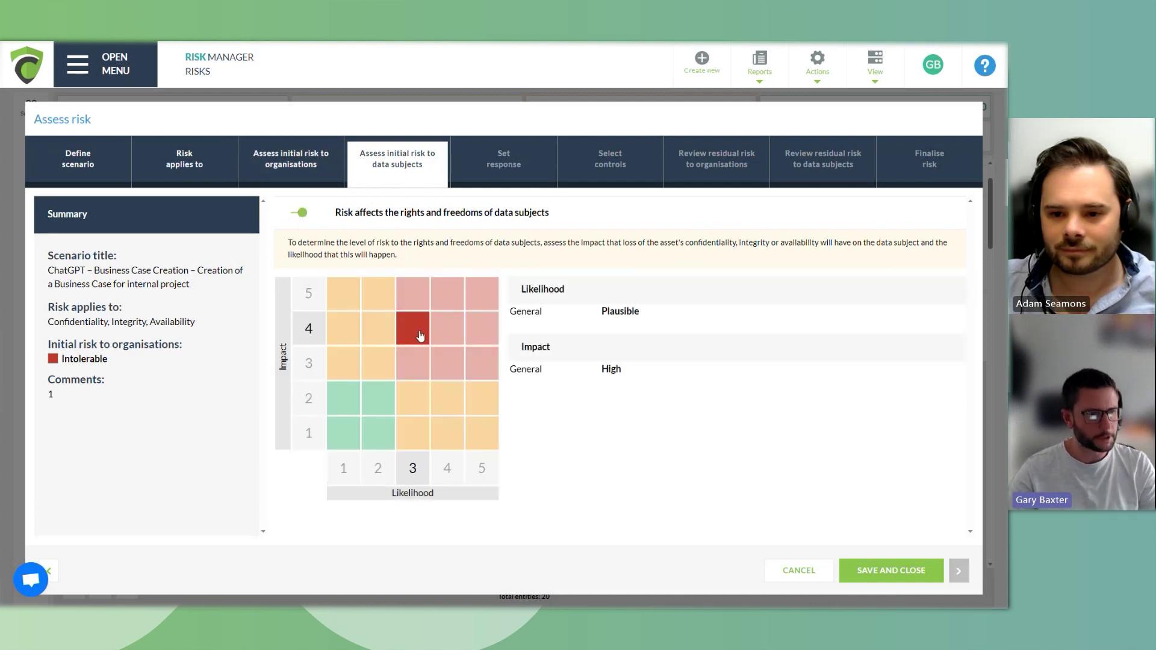
pyautogui.click(447, 328)
pyautogui.click(504, 165)
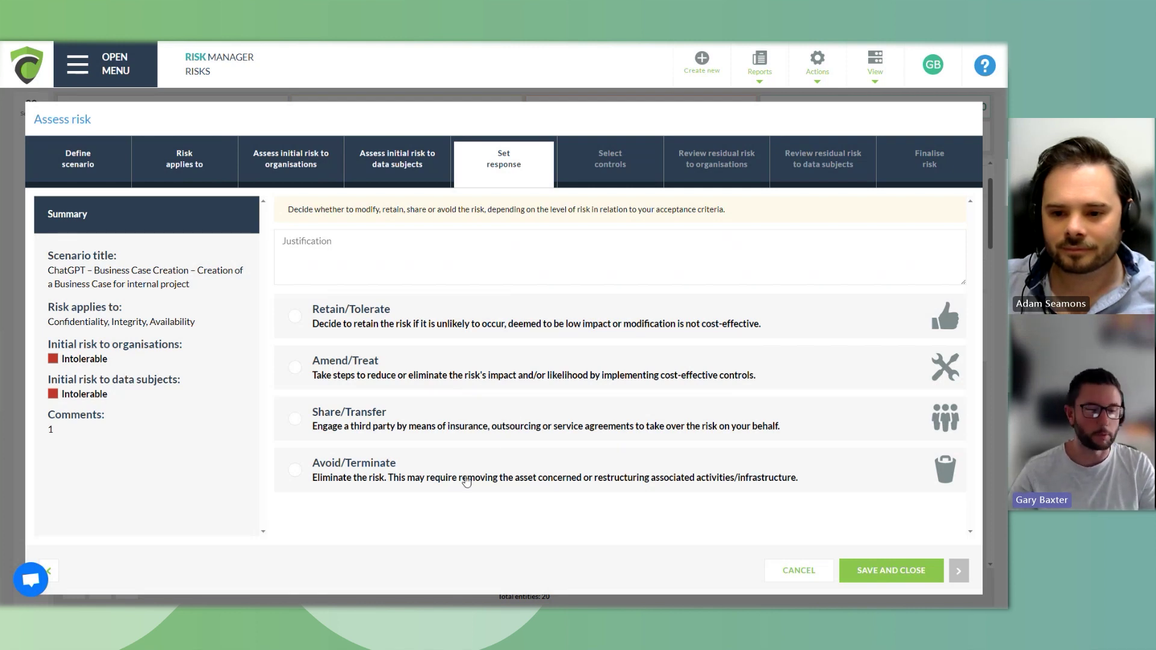
# Step: Set the risk response to Amend/Treat and go to control selection
pyautogui.click(522, 247)
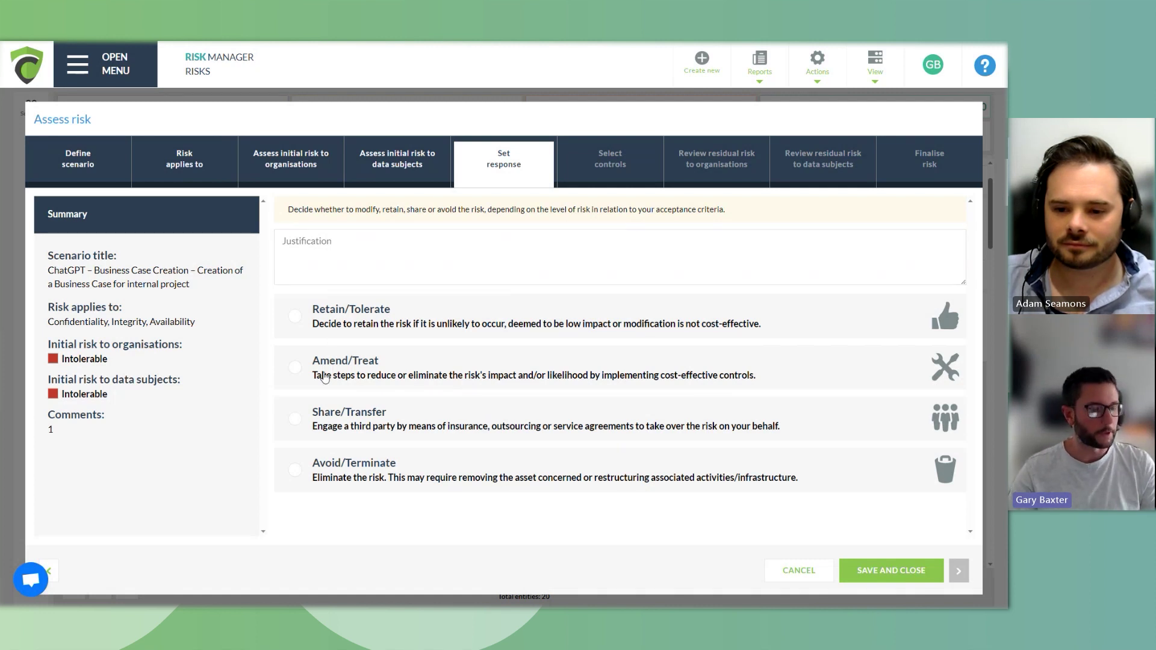
pyautogui.click(323, 376)
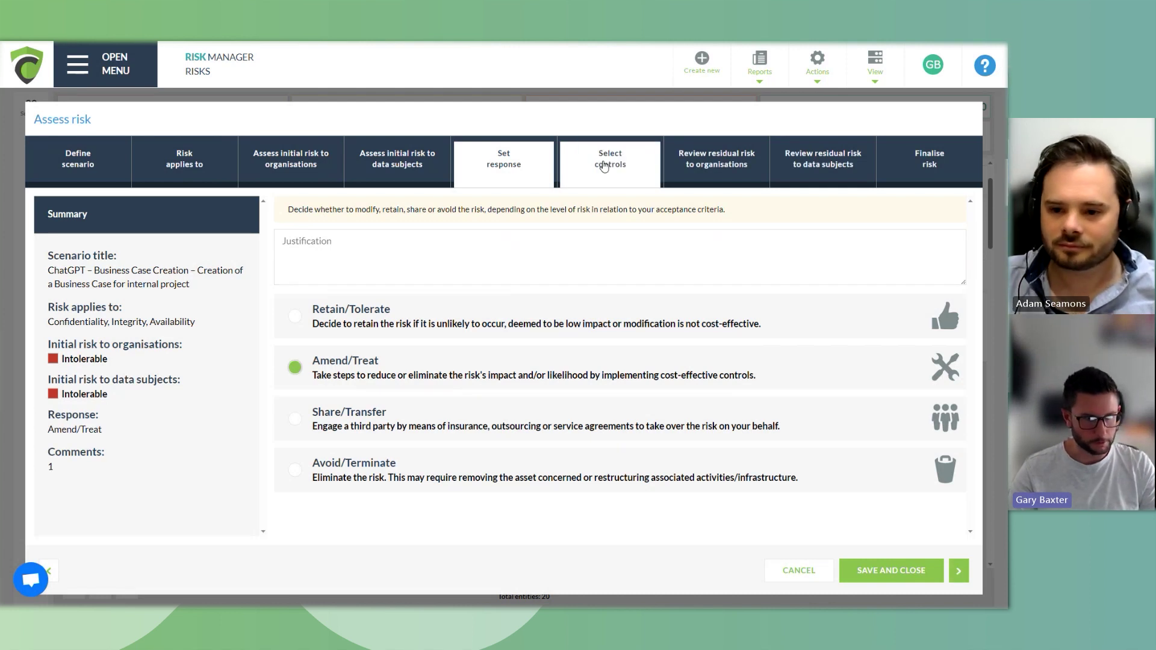
pyautogui.click(604, 167)
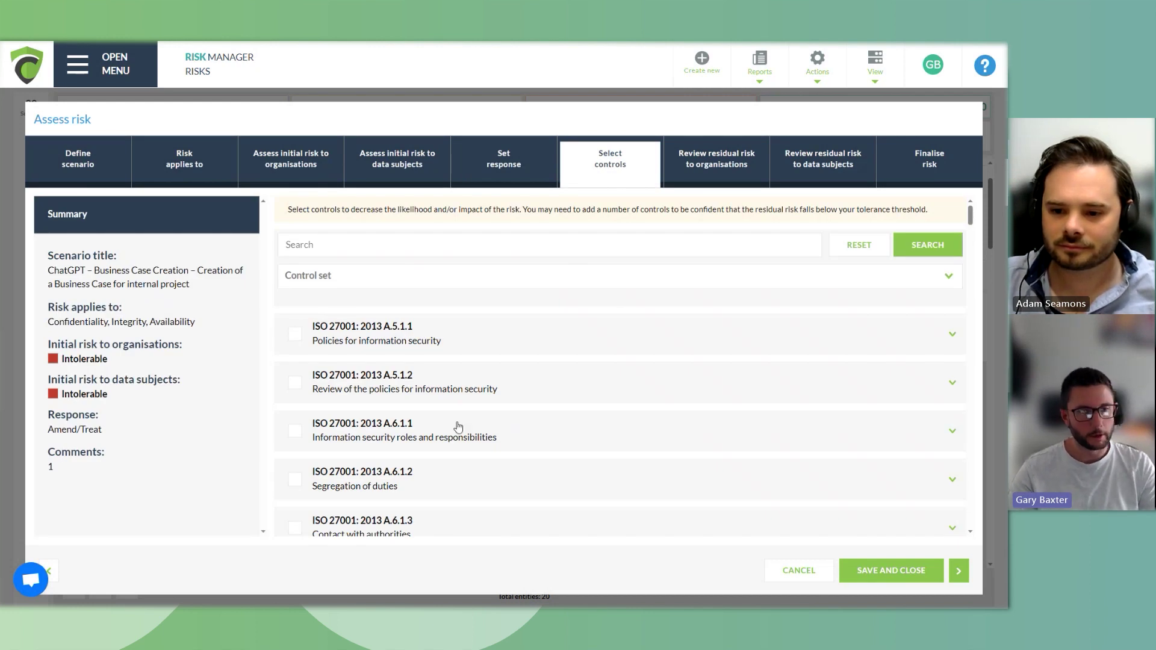
# Step: Apply control ISO 27001:2013 A.6.1.1, Information security roles and responsibilities
pyautogui.click(458, 427)
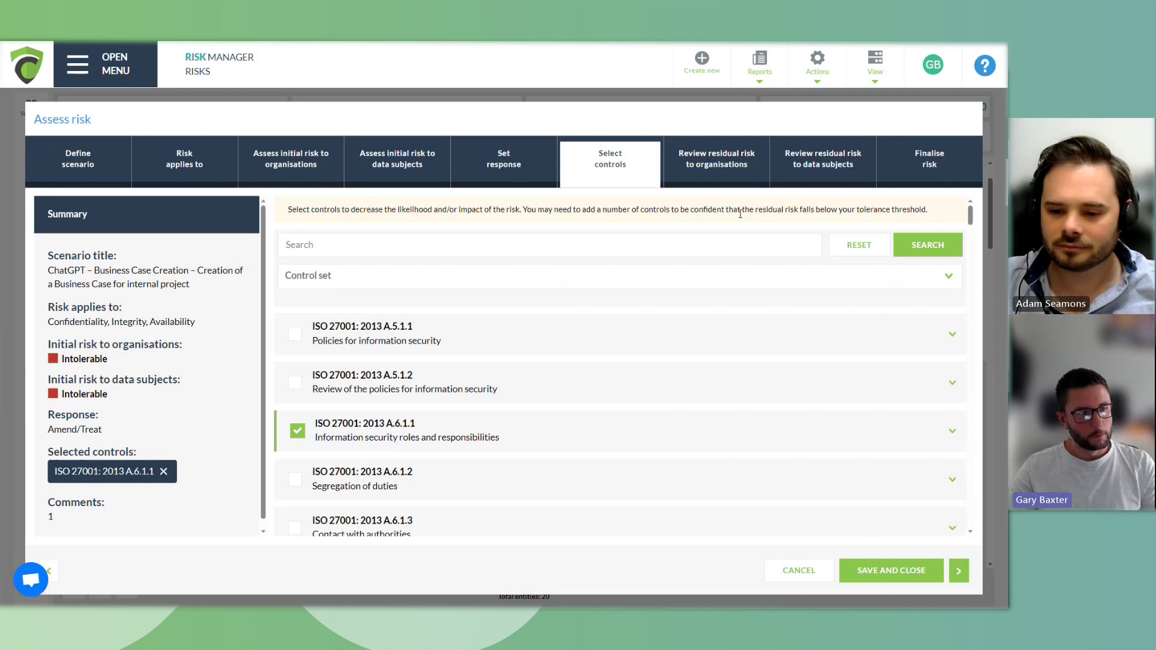
pyautogui.click(739, 174)
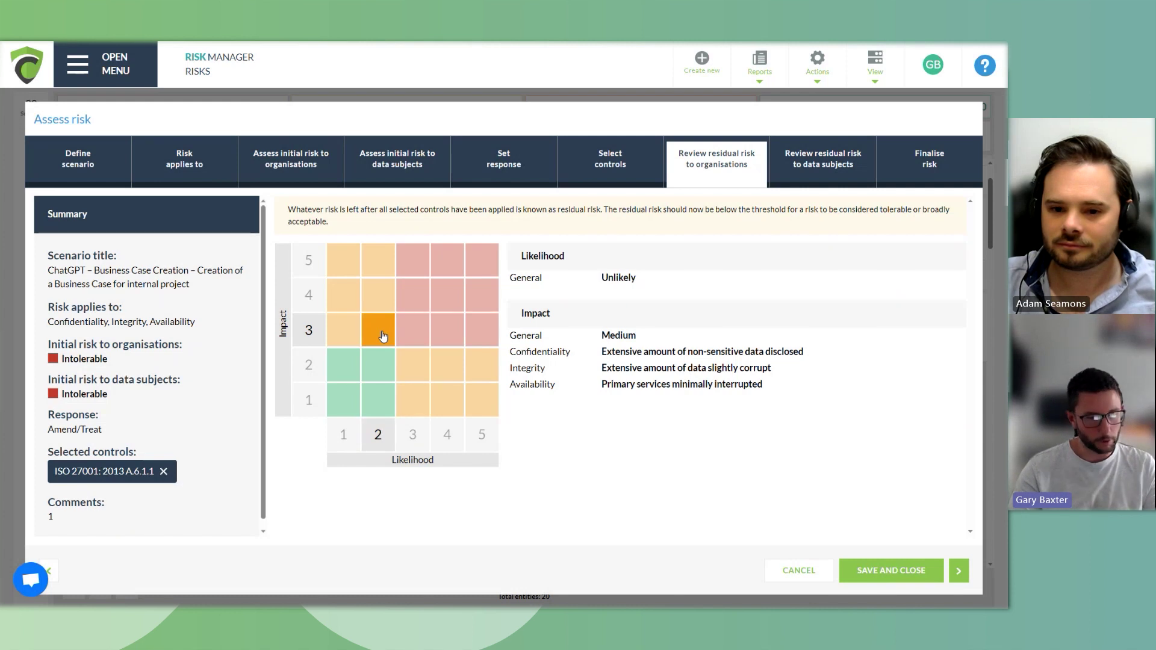
# Step: Rate residual risk Unlikely (2), Medium impact (3) for both organisation and data subjects
pyautogui.click(384, 336)
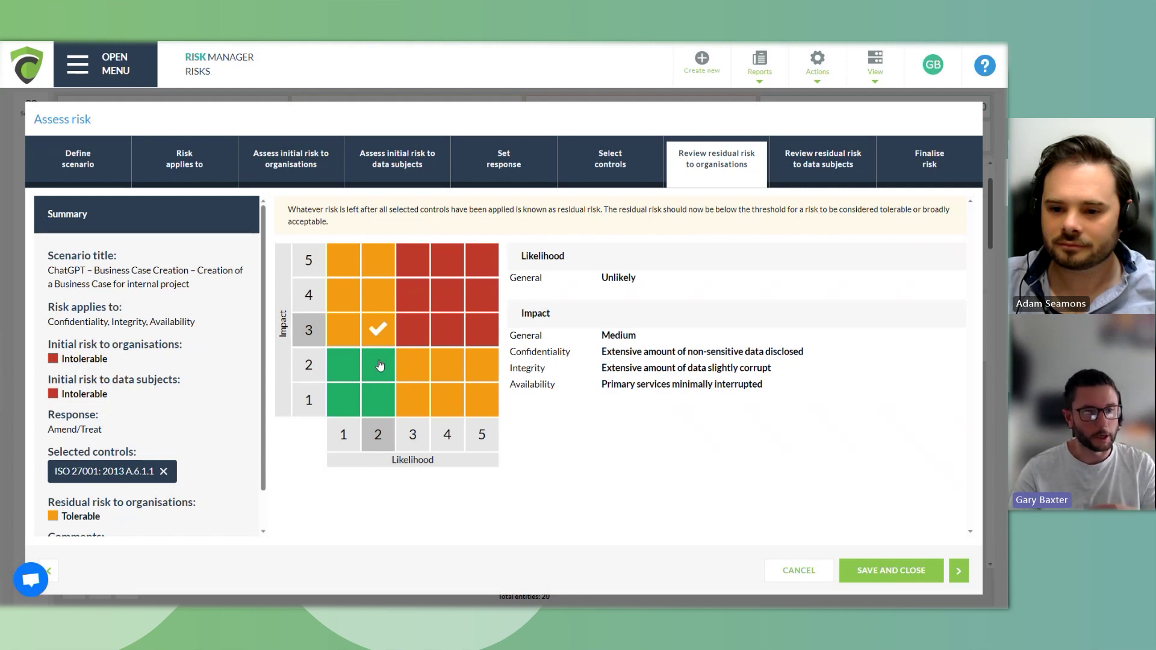
pyautogui.click(837, 155)
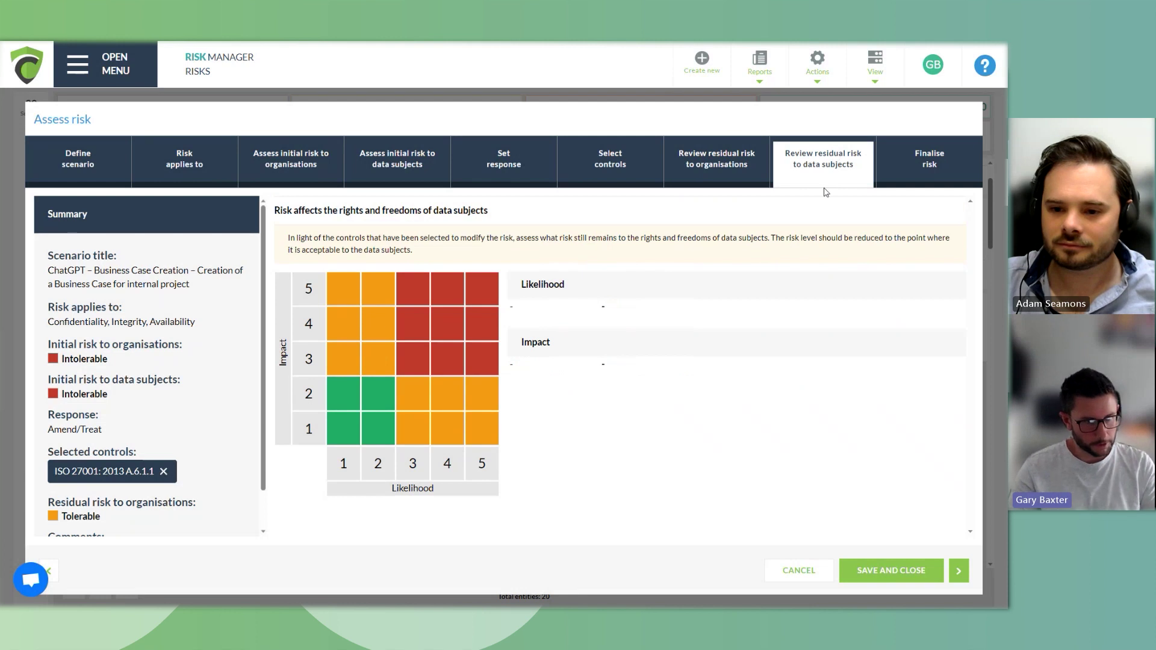
pyautogui.click(382, 379)
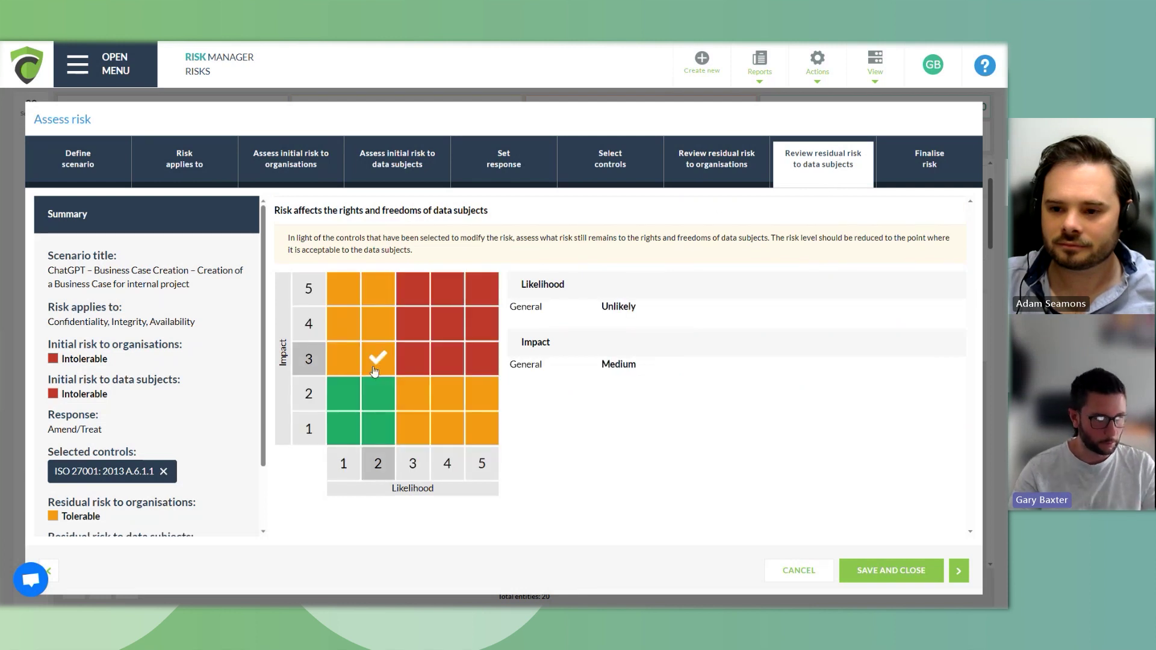
pyautogui.click(960, 159)
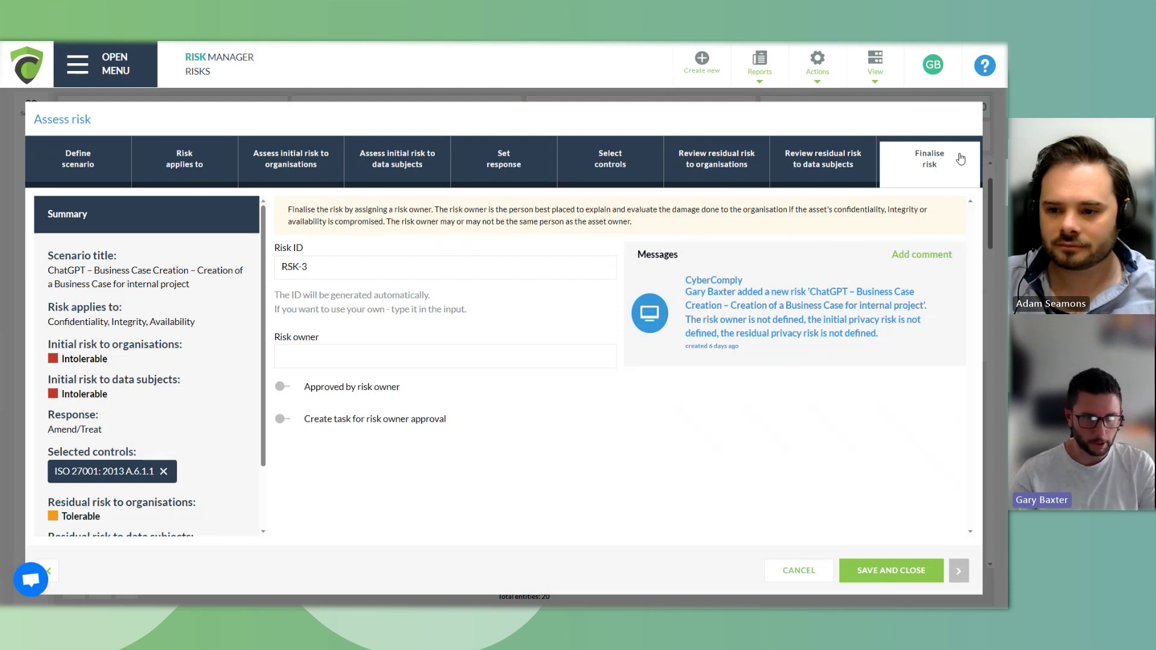
pyautogui.click(550, 354)
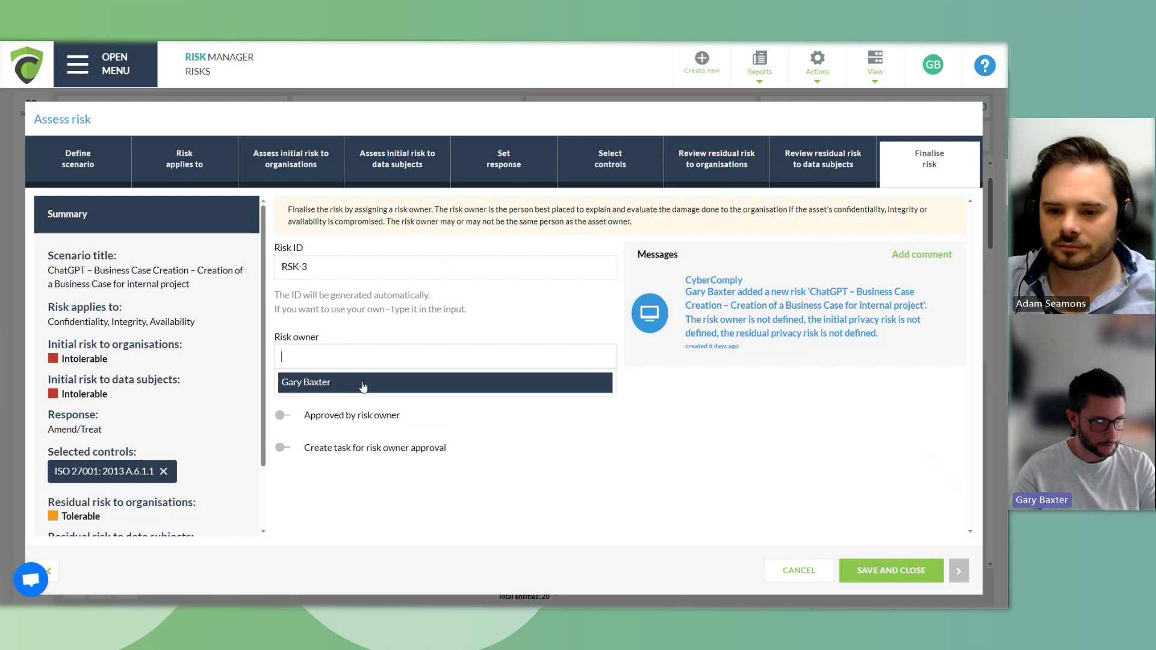
pyautogui.click(359, 387)
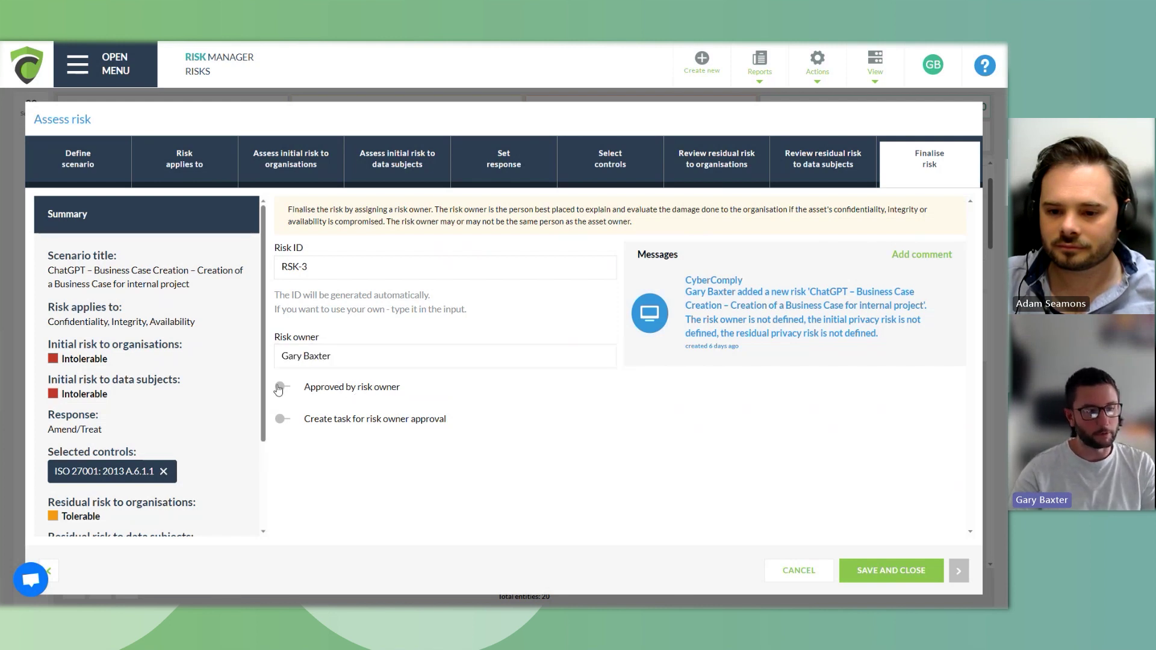
pyautogui.click(285, 418)
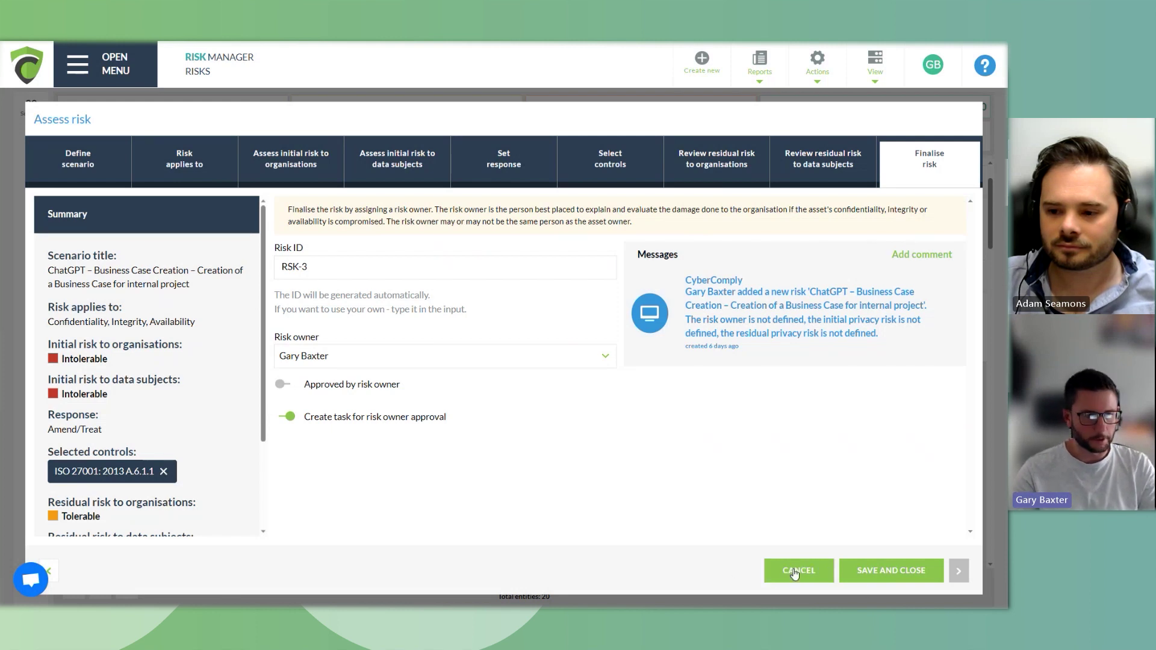
pyautogui.click(876, 578)
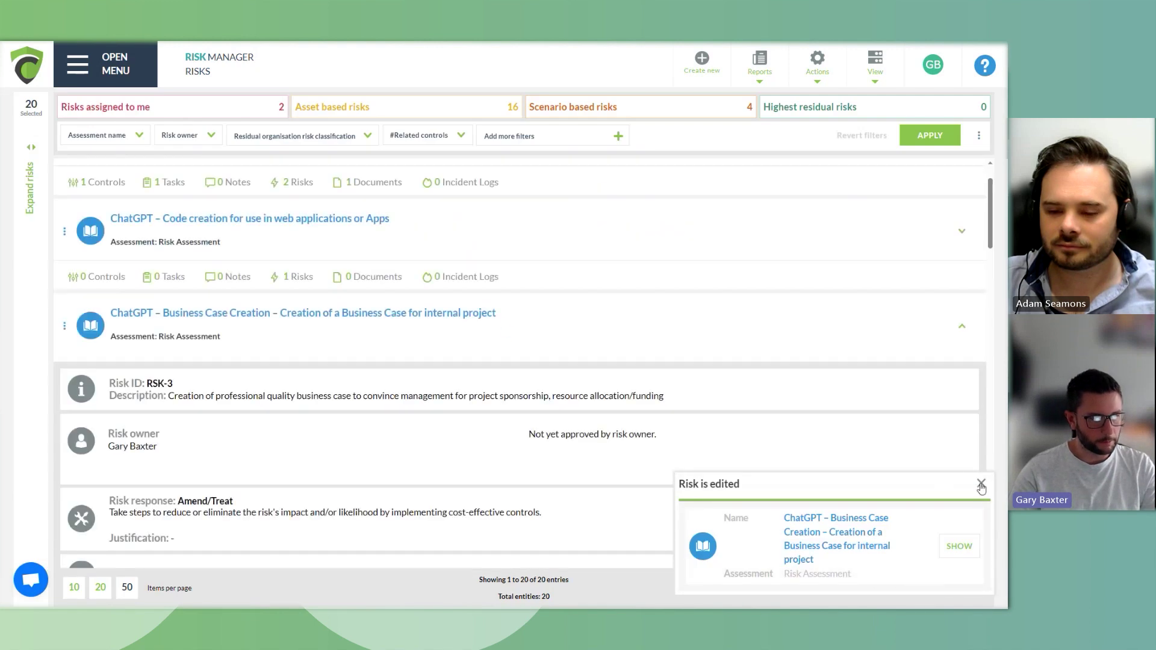
pyautogui.scroll(-3, 513, 379)
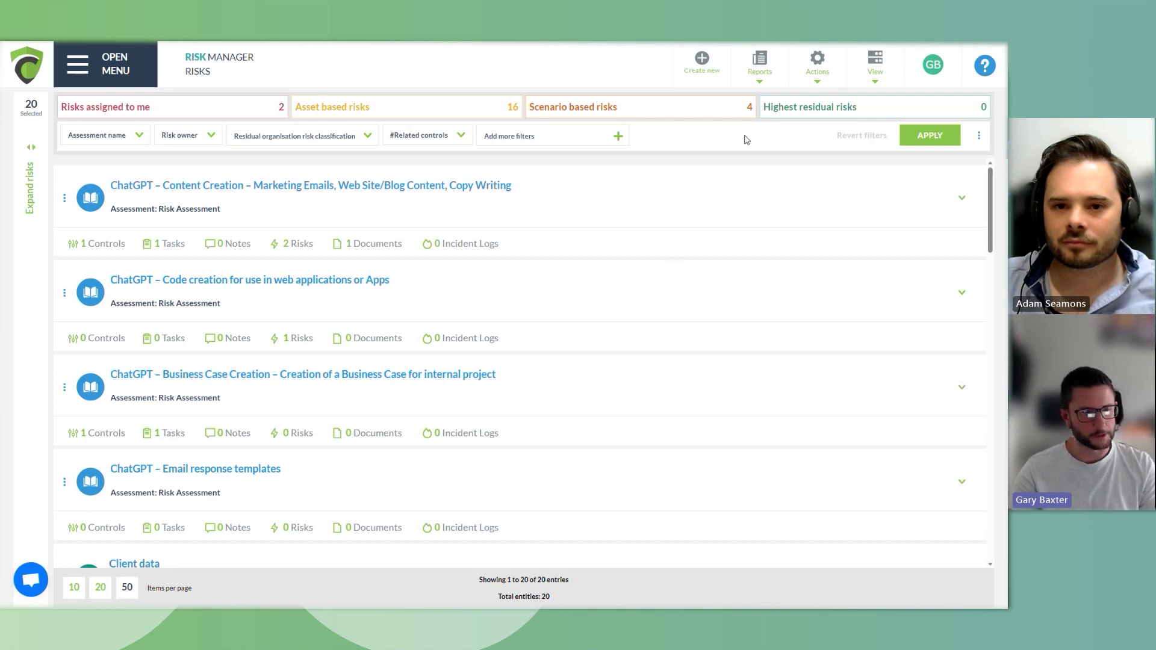
# Step: Open the Reports menu from the risk register toolbar
pyautogui.click(762, 82)
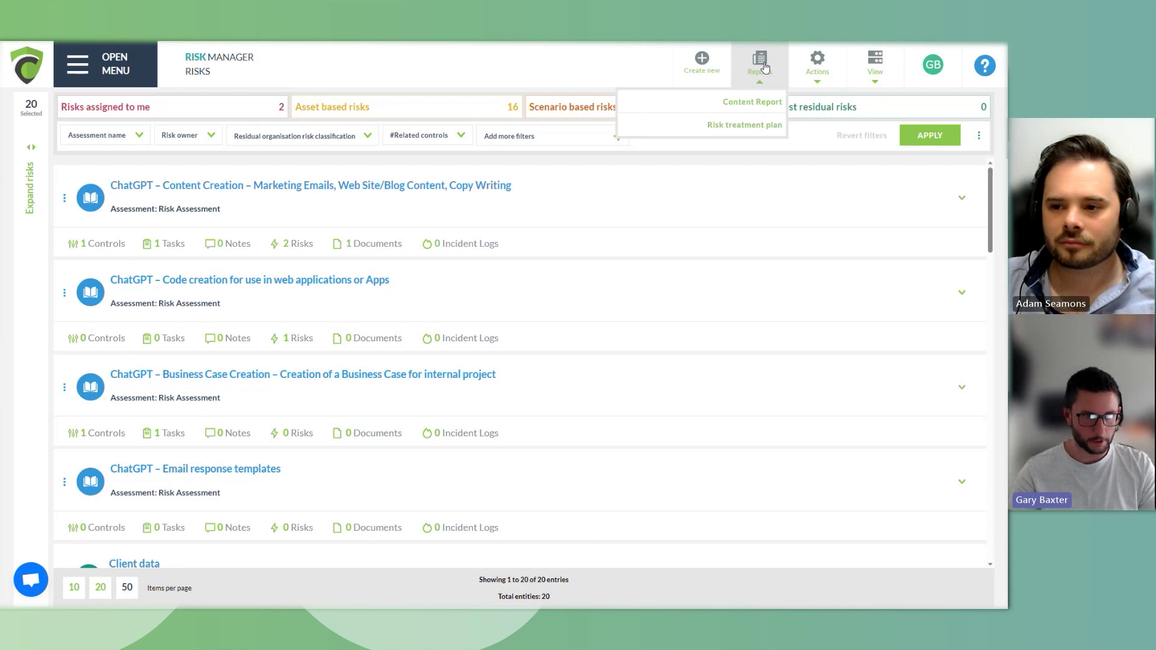
# Step: Generate the Risk treatment plan report with 'Risk Assessment' selected as the assessment
pyautogui.click(766, 128)
pyautogui.click(573, 337)
pyautogui.click(524, 371)
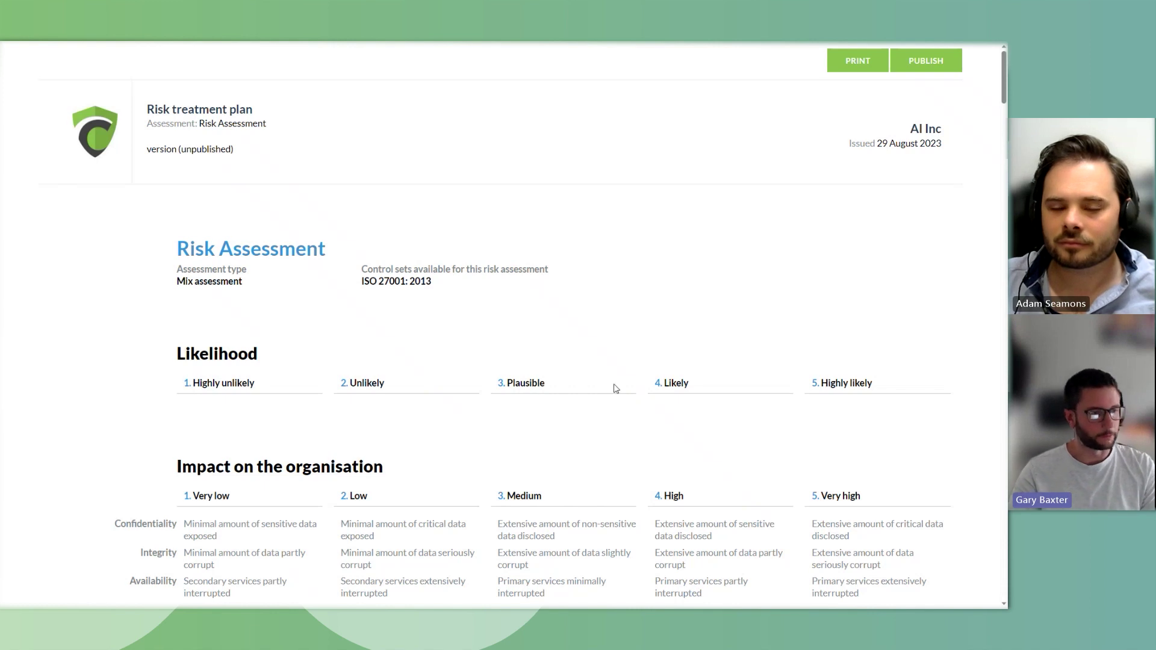
pyautogui.scroll(-2, 613, 386)
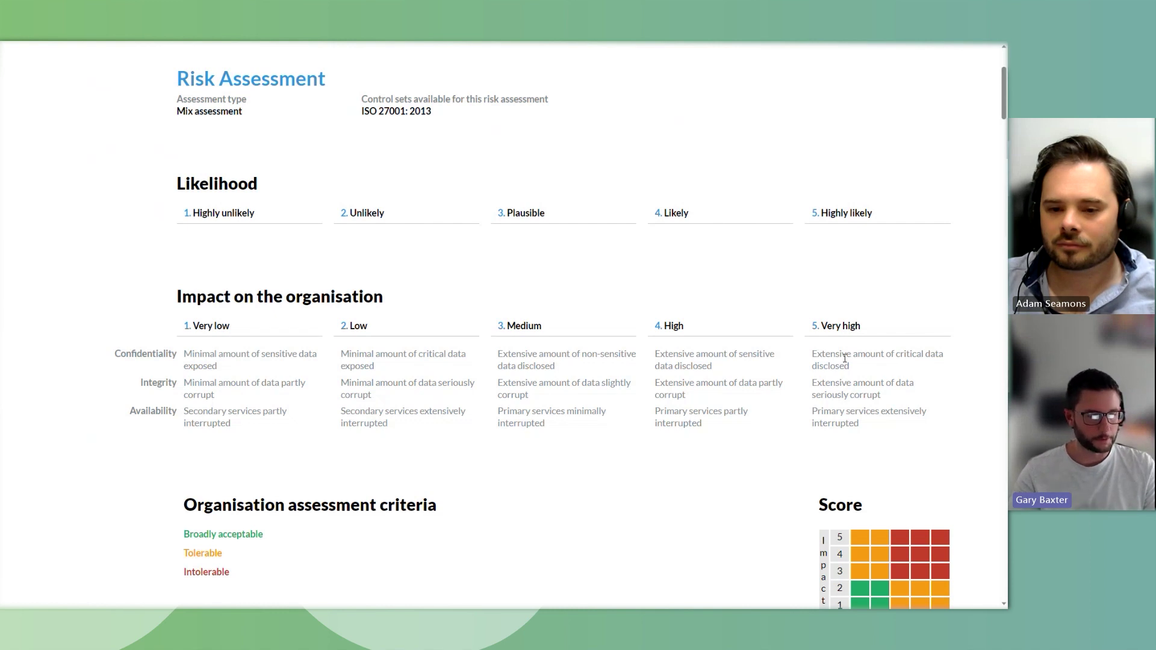
pyautogui.scroll(-1, 844, 358)
pyautogui.scroll(-2, 824, 393)
pyautogui.scroll(-4, 822, 402)
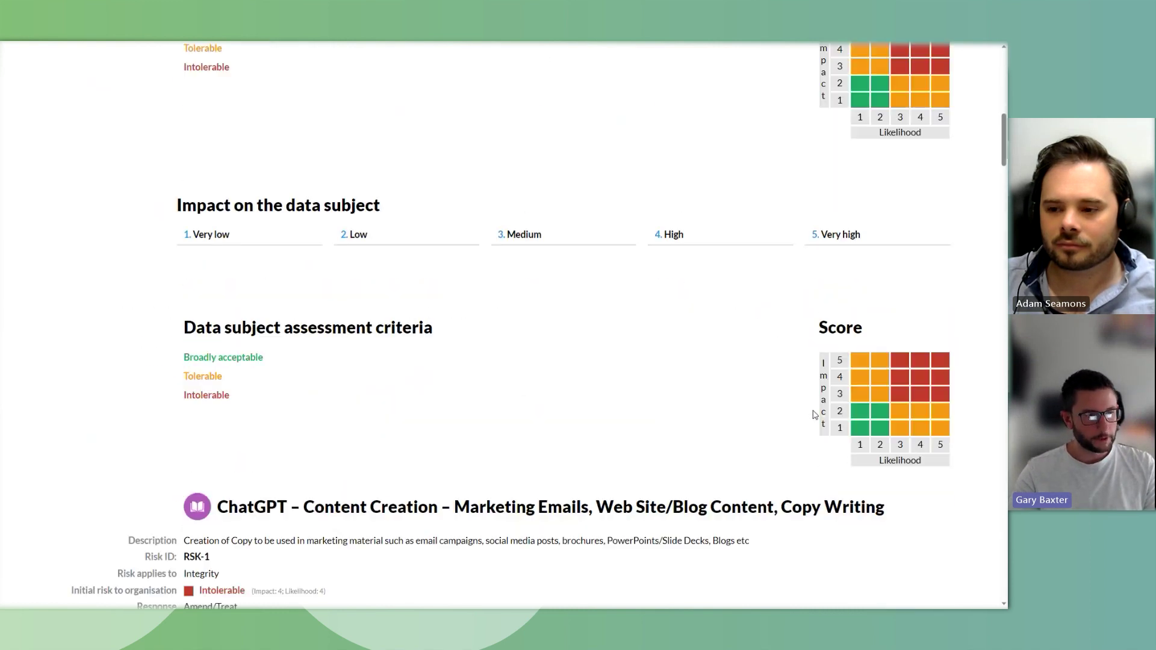
pyautogui.scroll(-4, 814, 413)
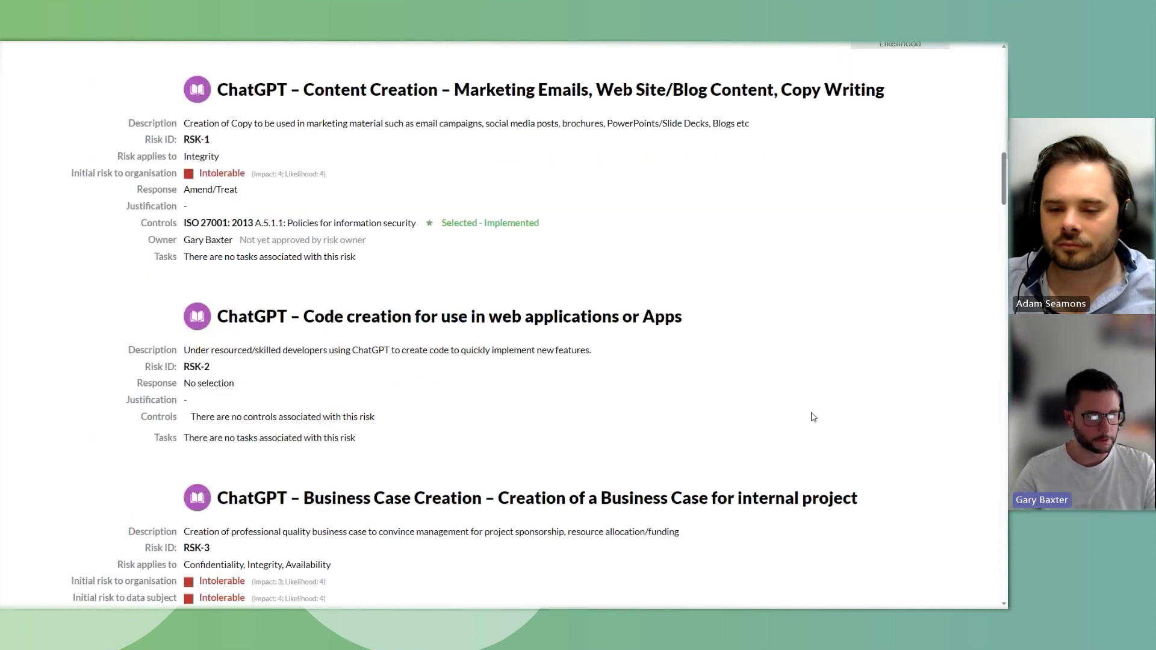
pyautogui.scroll(-3, 812, 416)
pyautogui.scroll(-3, 813, 414)
pyautogui.scroll(-3, 814, 411)
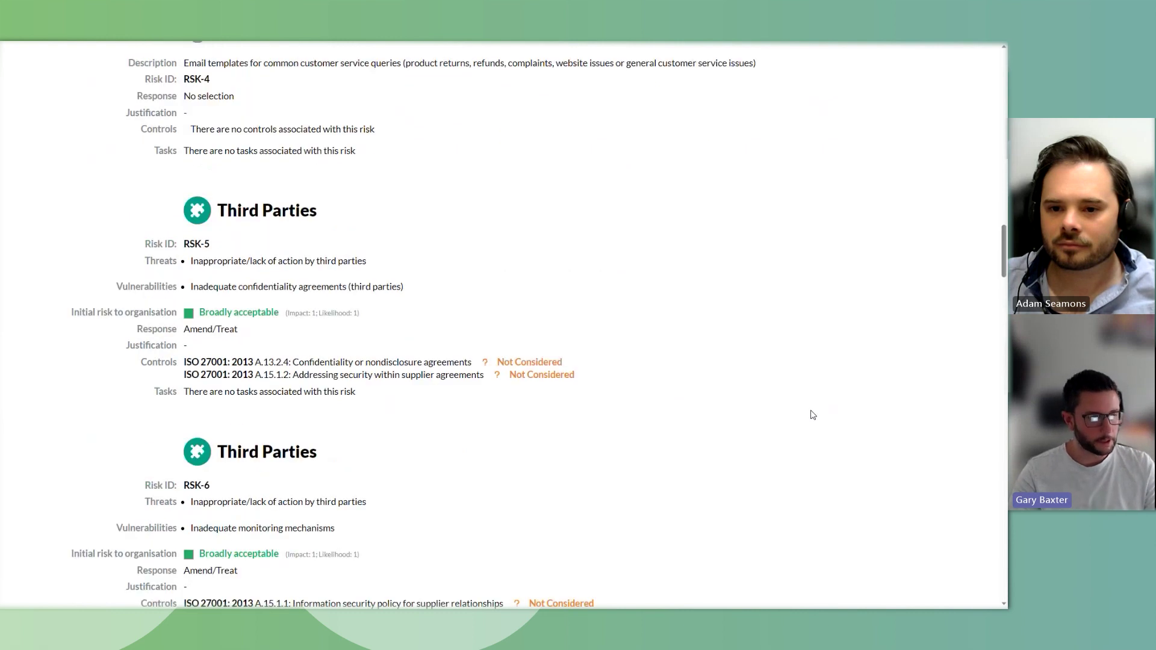